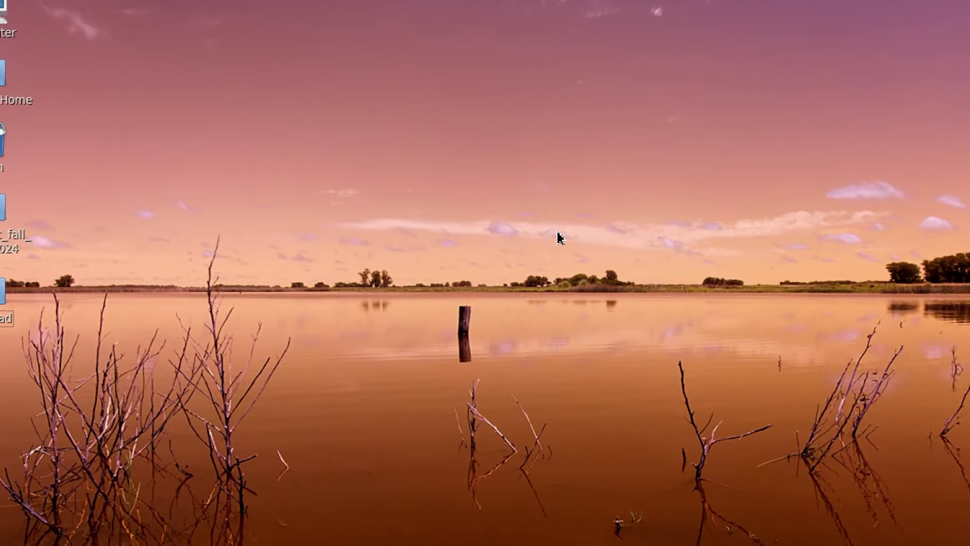
Step: Create a new folder from the desktop's context menu and name it Inverter
right_click(166, 165)
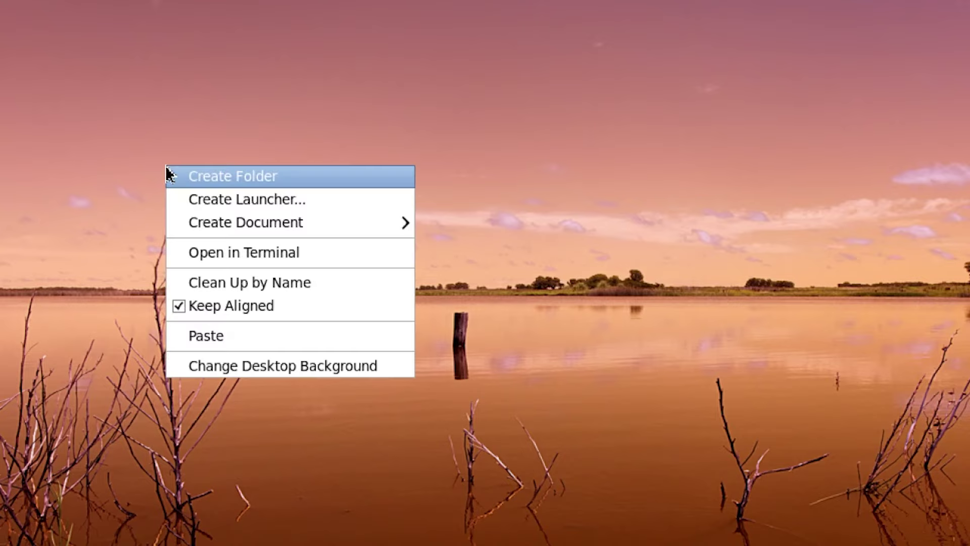
click(277, 177)
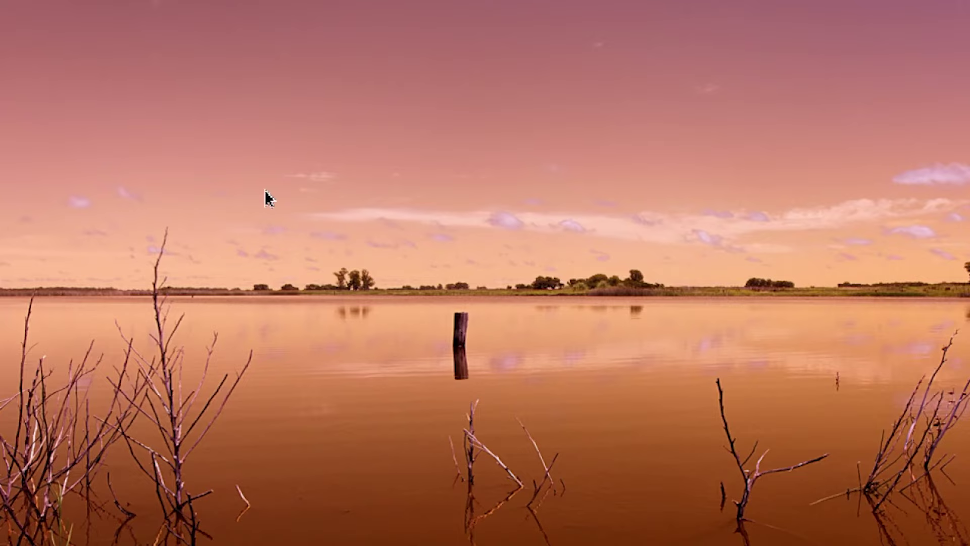
right_click(265, 192)
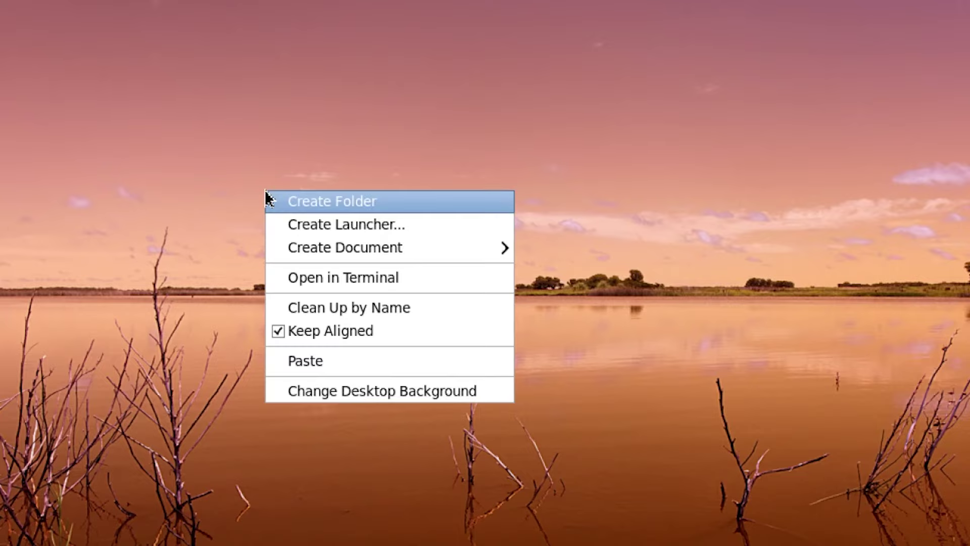
click(339, 209)
text(Inverter)
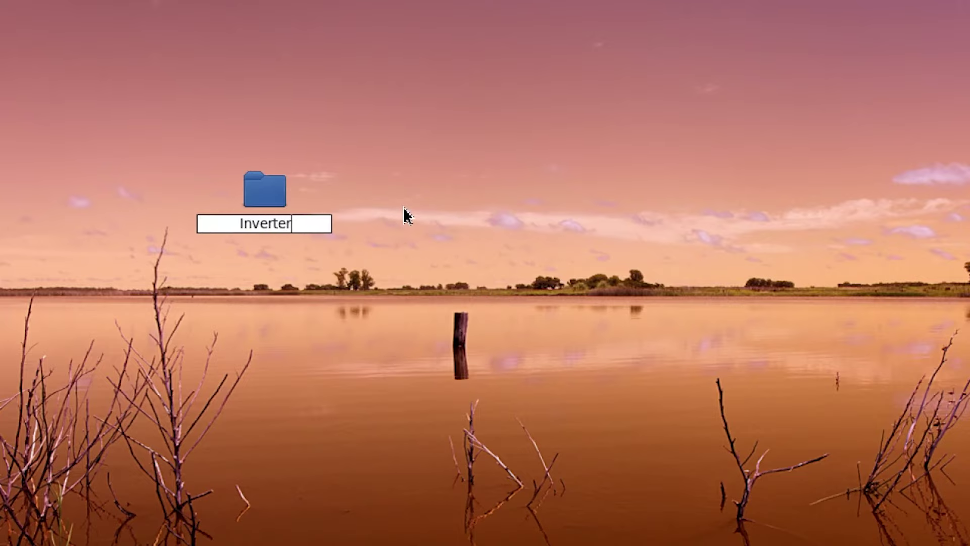
key(Escape)
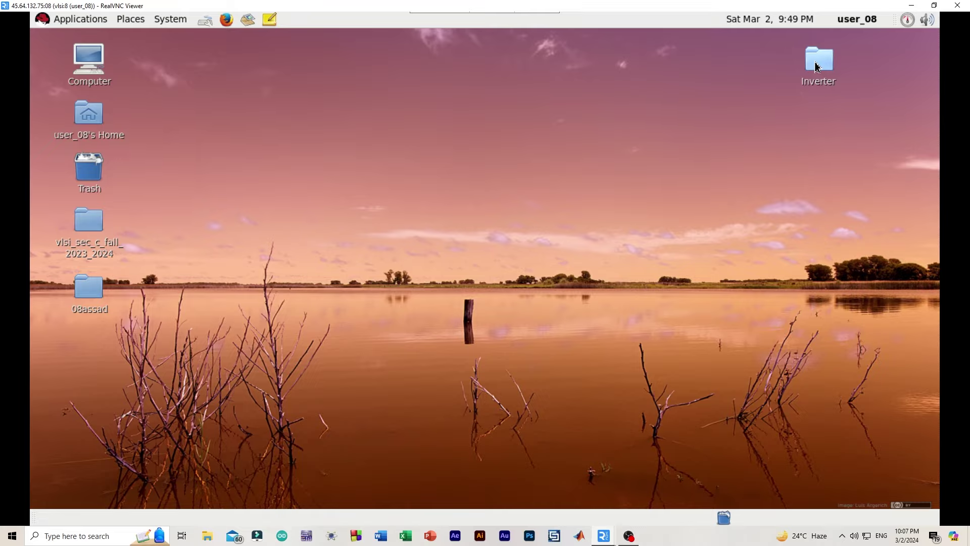
Step: Copy pvsUI_drcde.log, cds.lib and cshrc from the 08assad folder
double_click(89, 287)
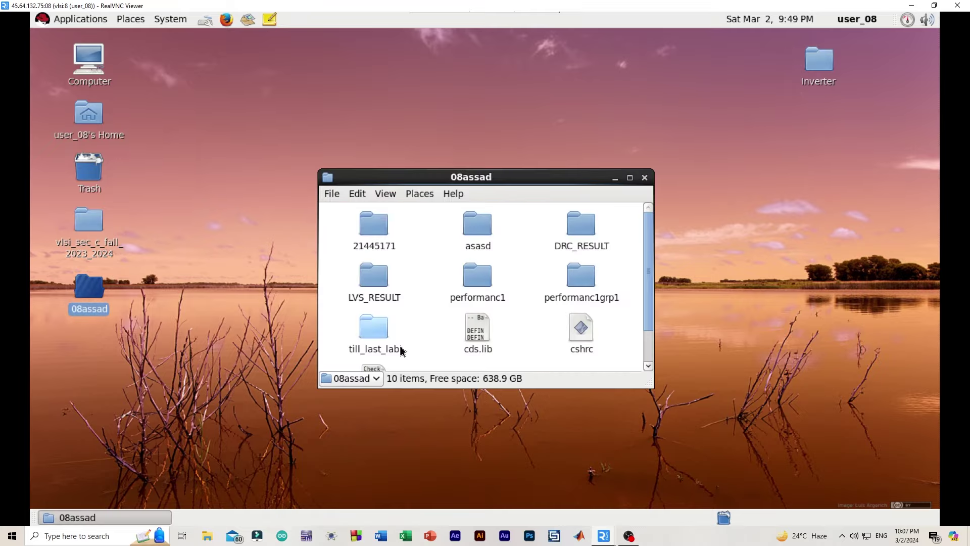
scroll(445, 333, down, 1)
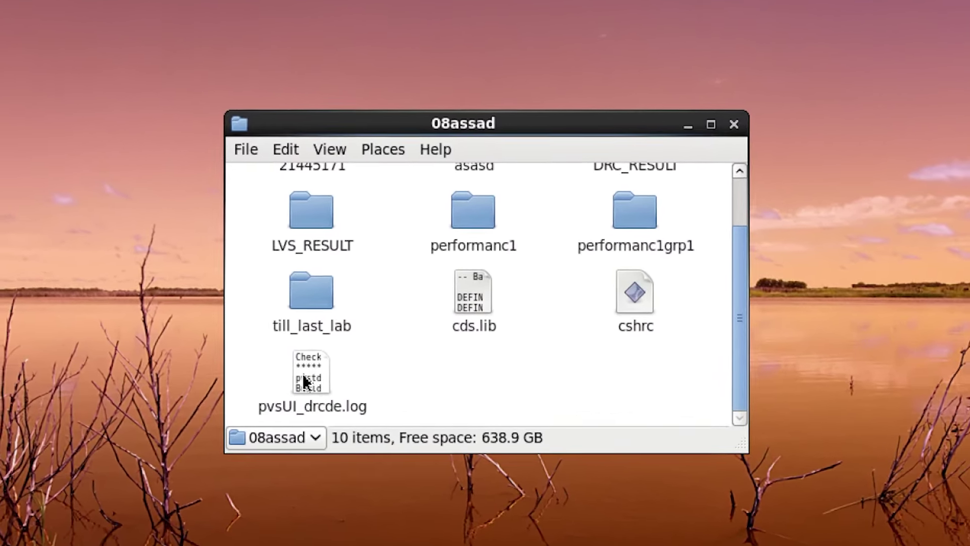
click(377, 346)
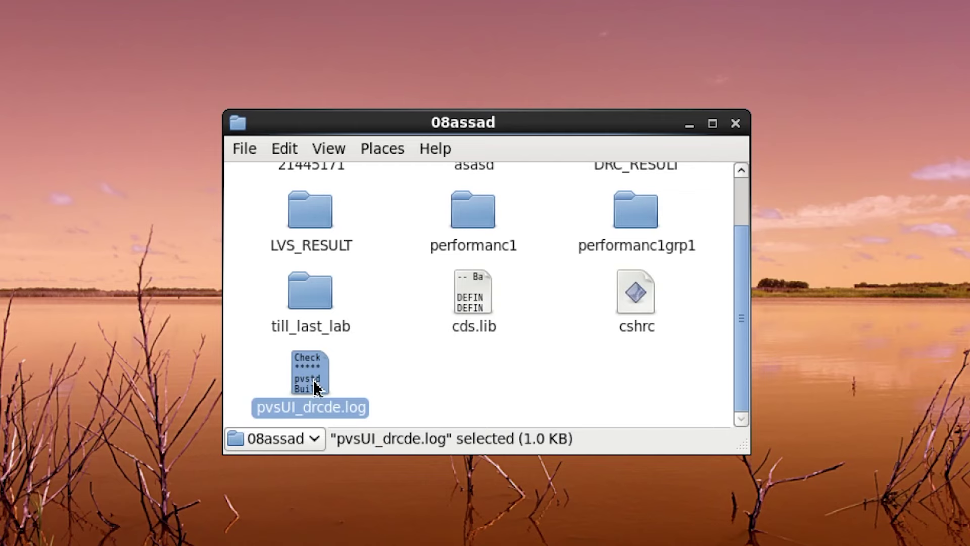
ctrl+click(485, 303)
ctrl+click(622, 303)
key(ctrl+c)
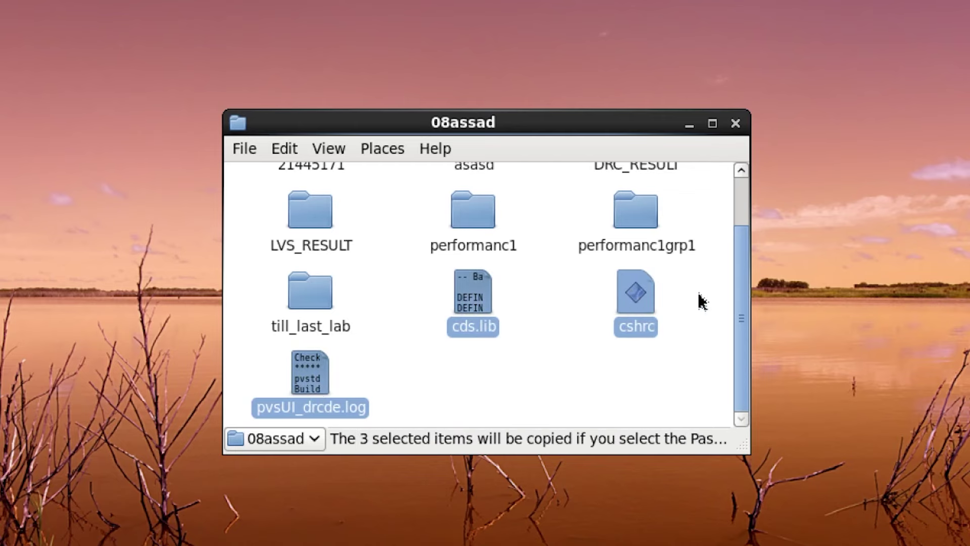
Step: Paste the three copied files into the Inverter folder
click(736, 123)
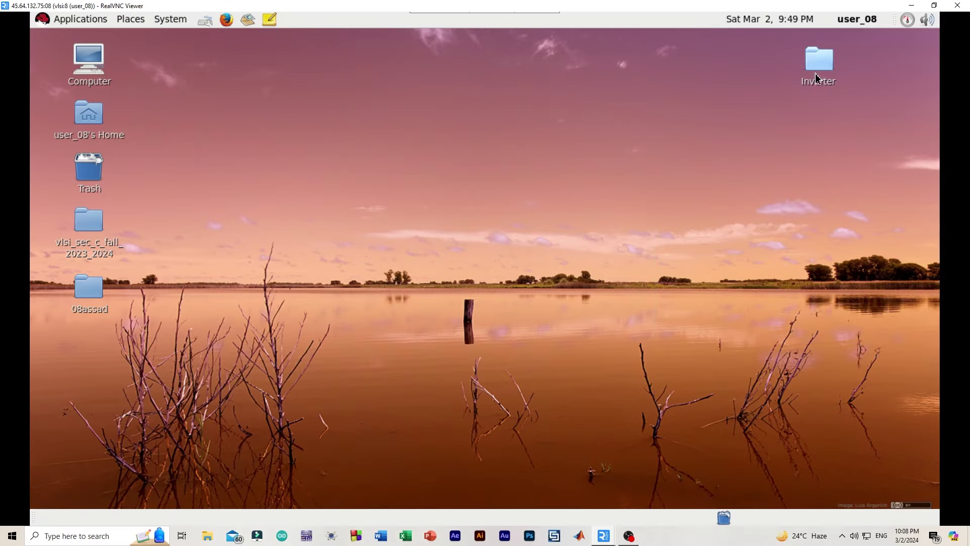
double_click(817, 77)
key(ctrl+v)
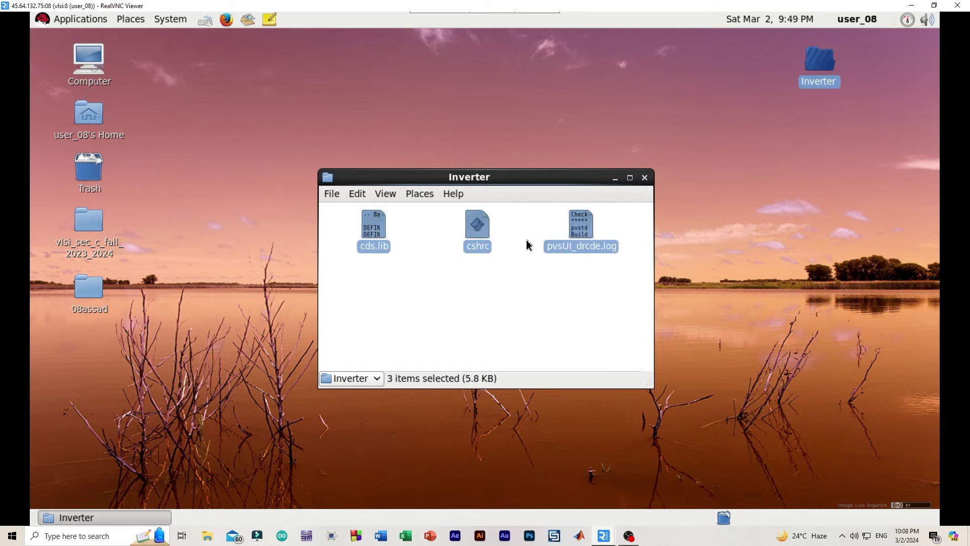
click(481, 306)
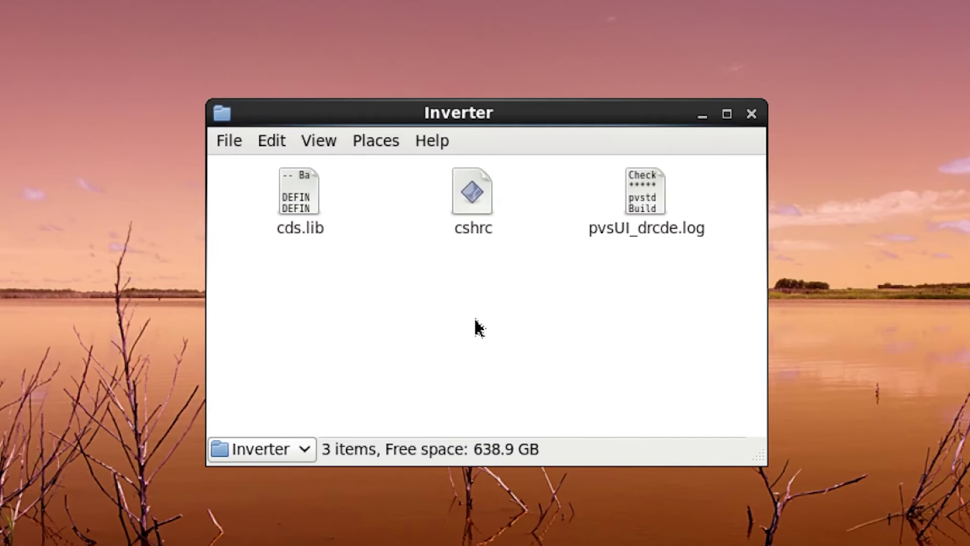
click(330, 195)
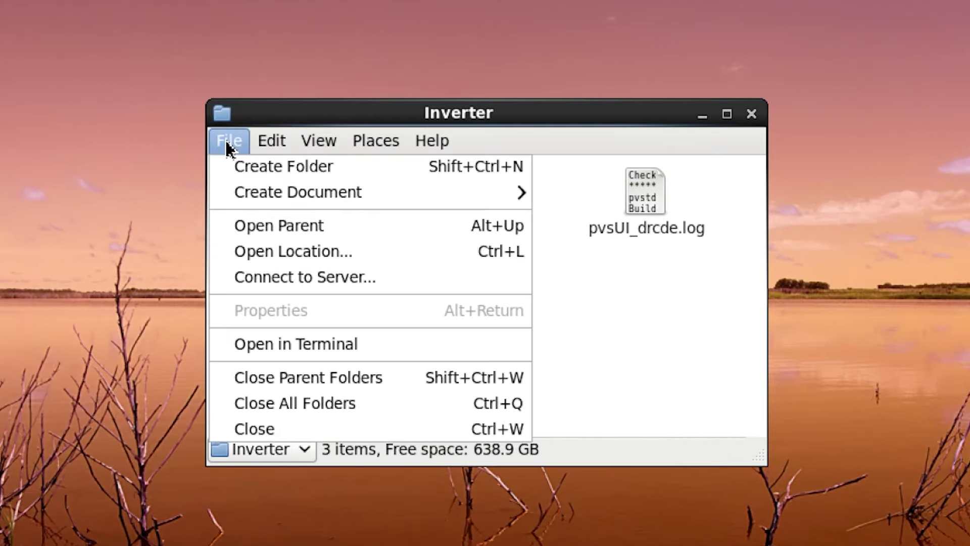
Step: In a terminal opened in Inverter, run csh, source cshrc, then launch virtuoso
click(423, 343)
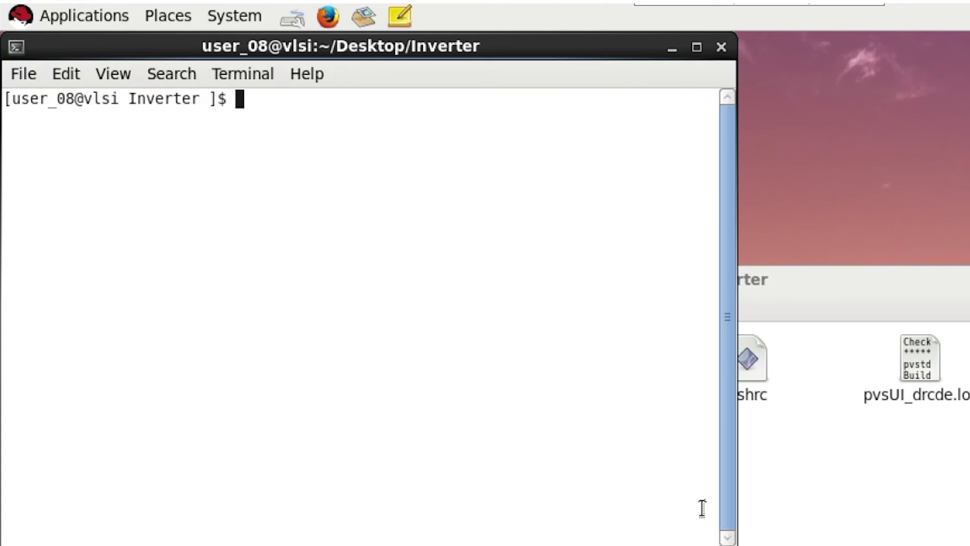
text(csh)
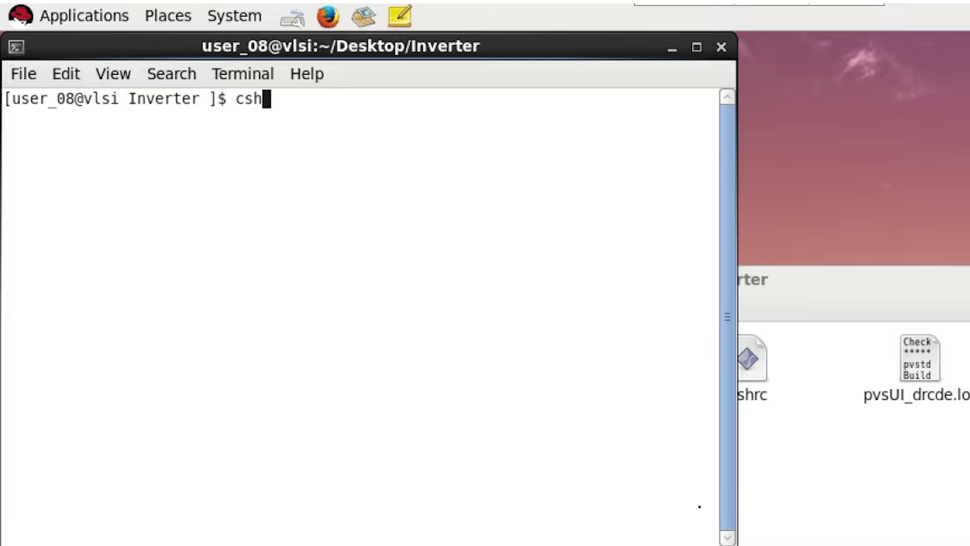
key(Return)
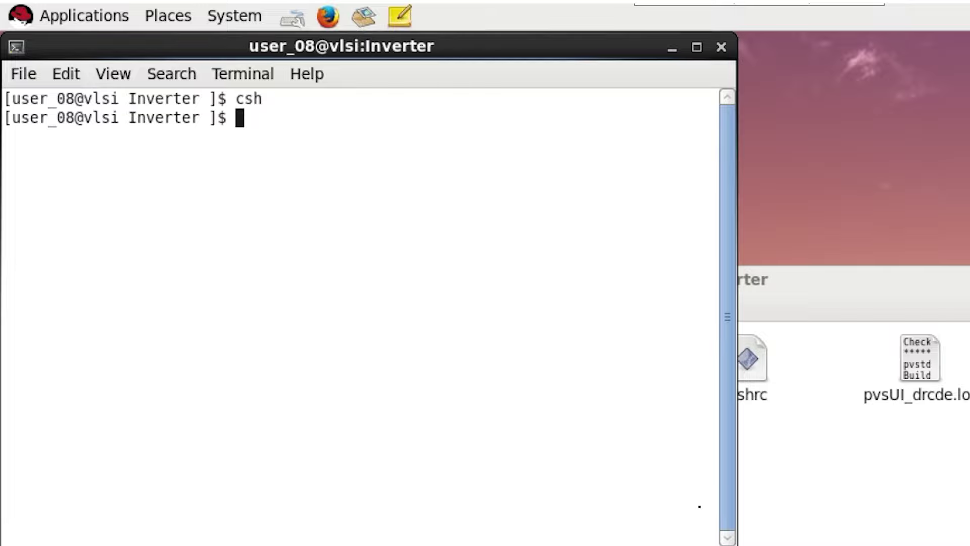
text(sour)
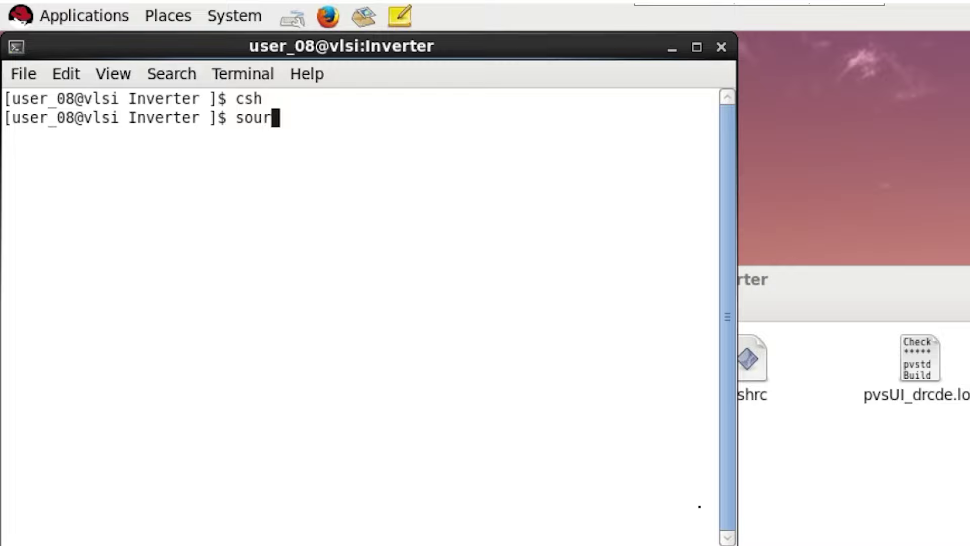
text(ce cshrc)
key(Return)
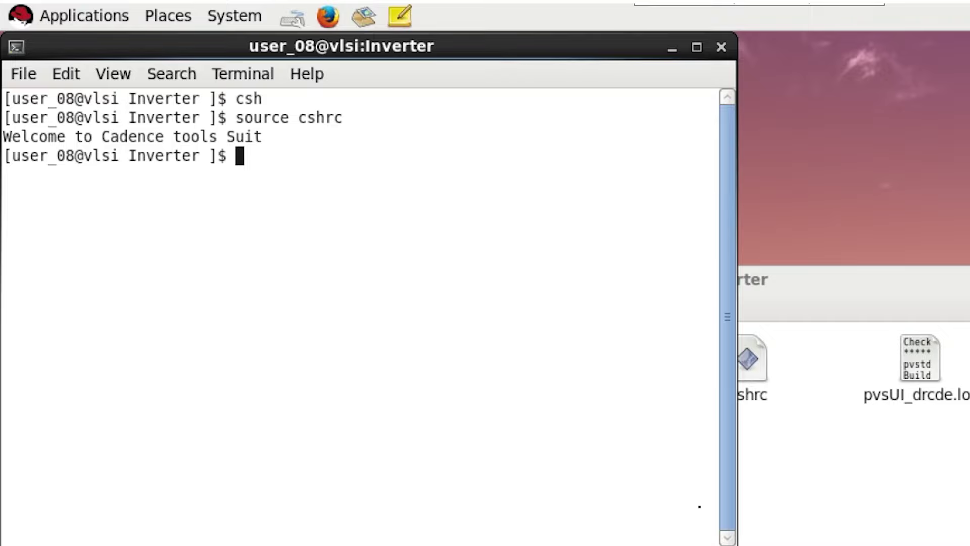
text(virtu)
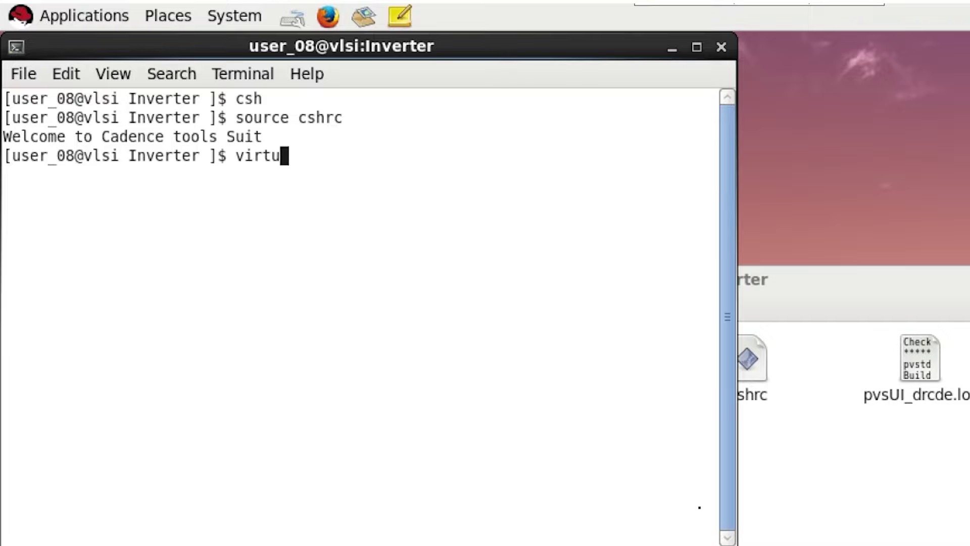
text(oso)
key(Return)
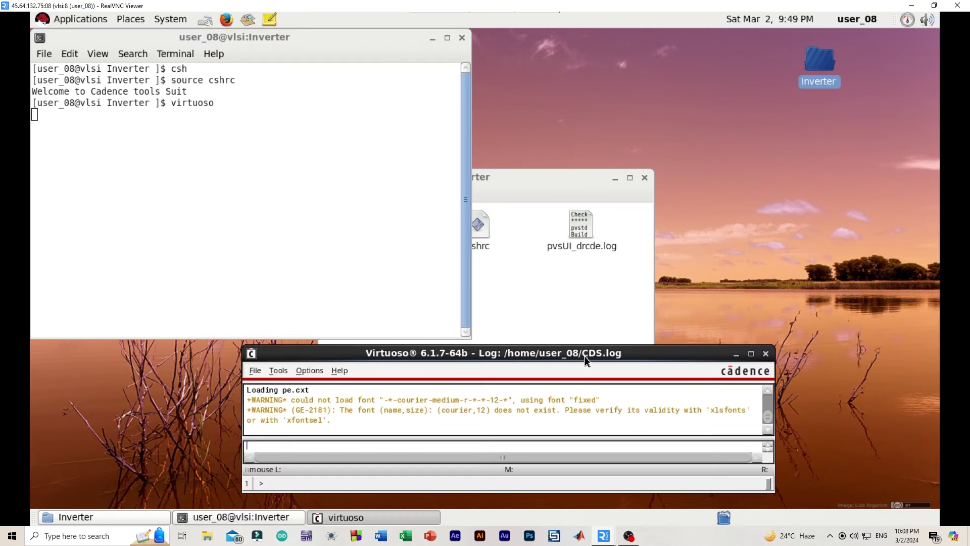
Step: Move the CIW log window to the top of the screen and enlarge it
drag(584, 356, 553, 78)
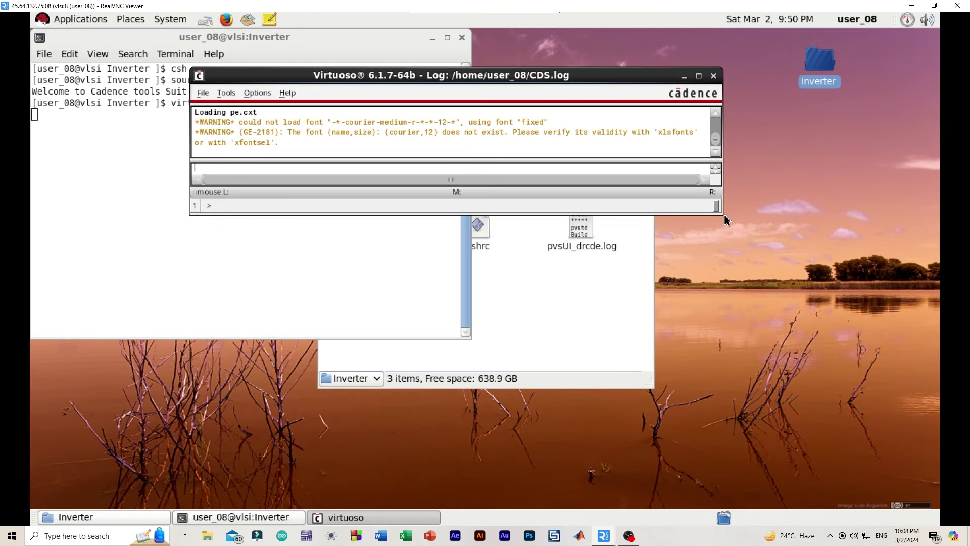
drag(724, 218, 778, 515)
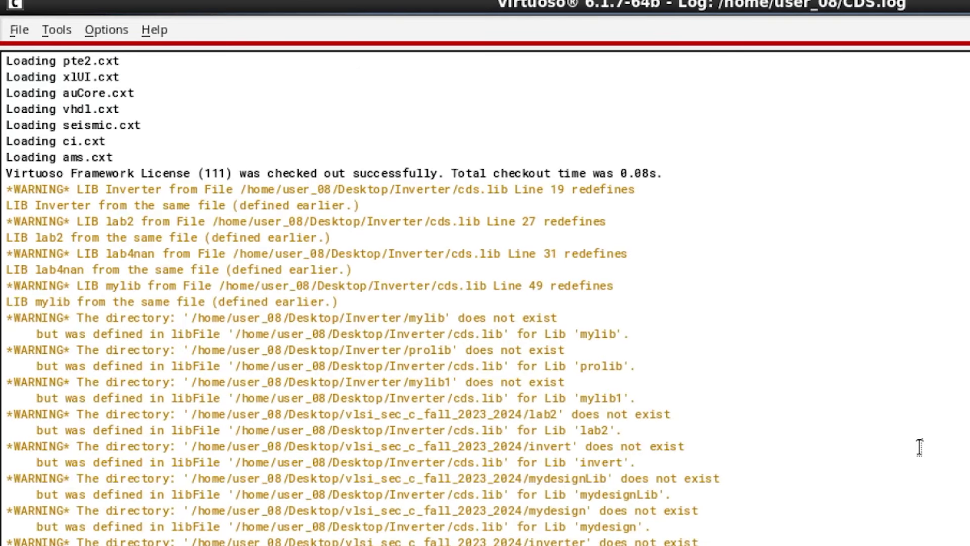
Step: From the Library Manager, create a new library named mylib
click(57, 31)
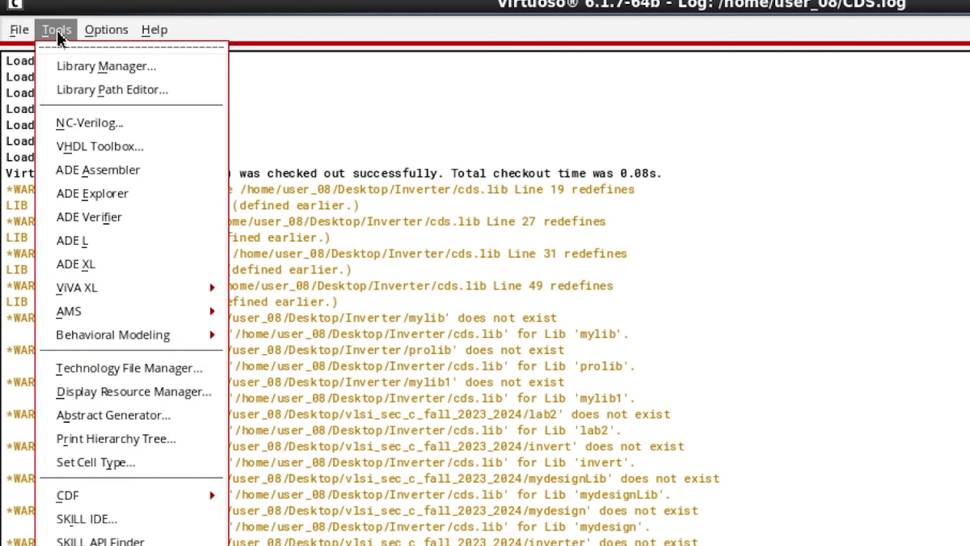
click(93, 67)
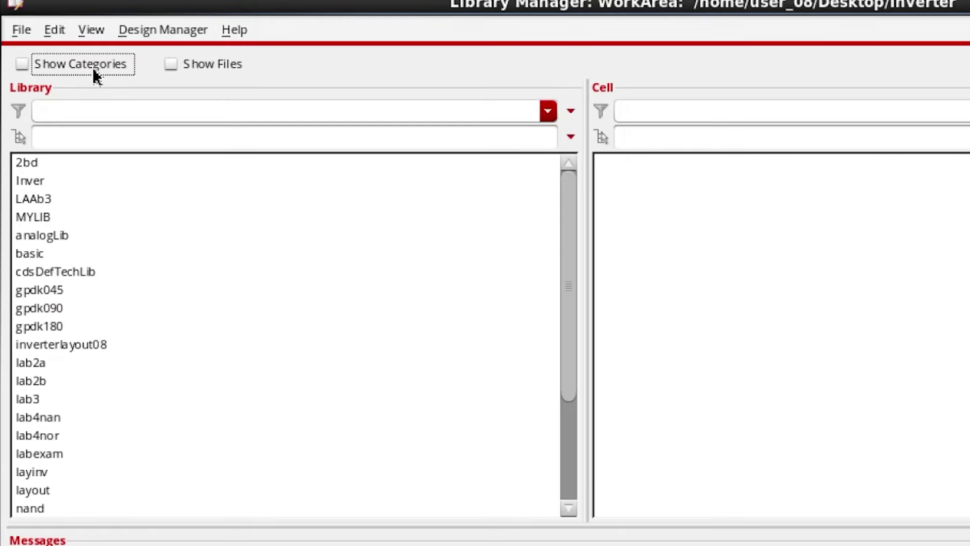
click(22, 29)
mouse_move(206, 65)
click(311, 63)
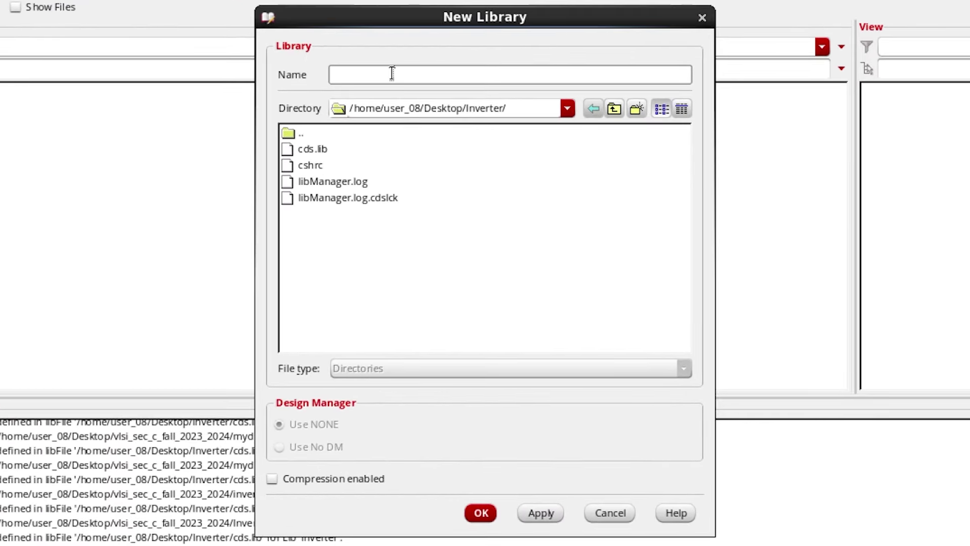
text(mylib)
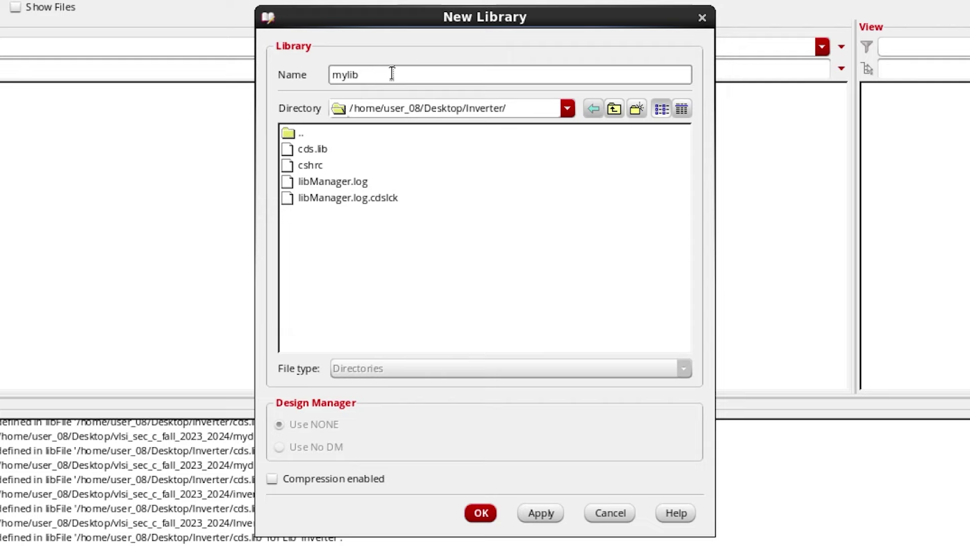
click(483, 512)
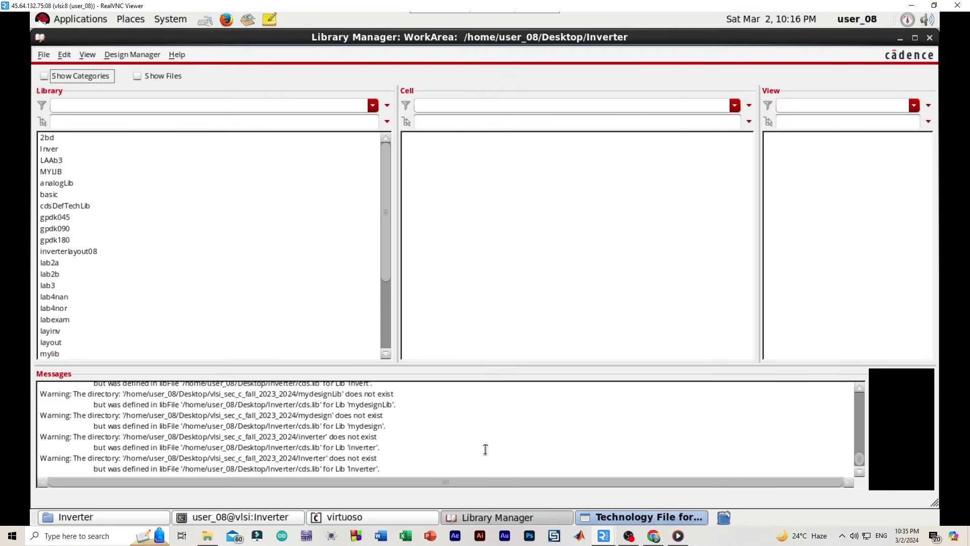
Step: Attach mylib to the existing gpdk045 technology library
click(648, 520)
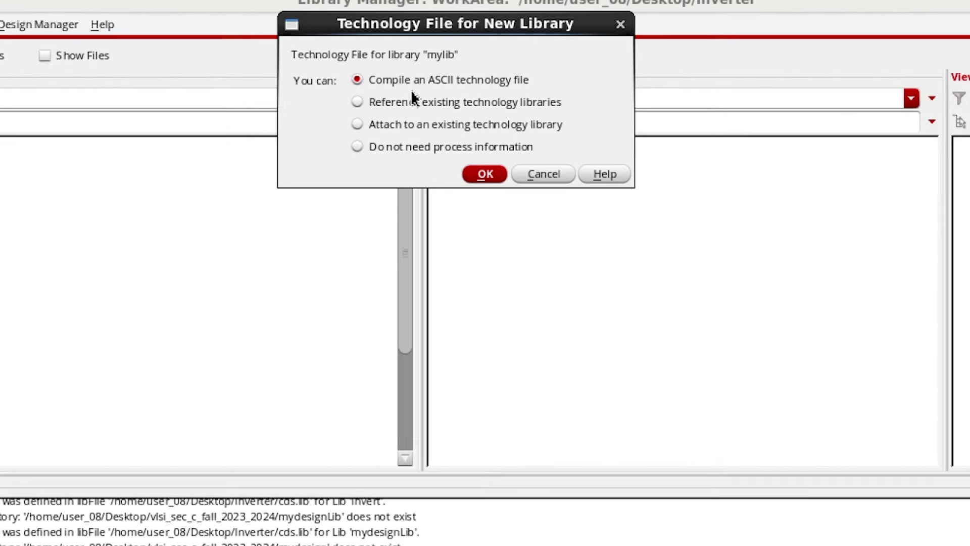
click(359, 124)
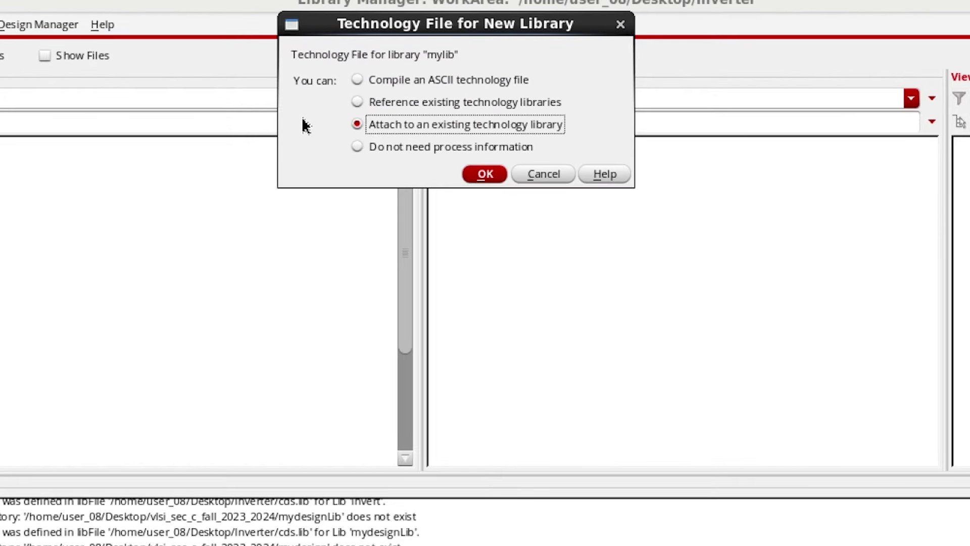
click(485, 174)
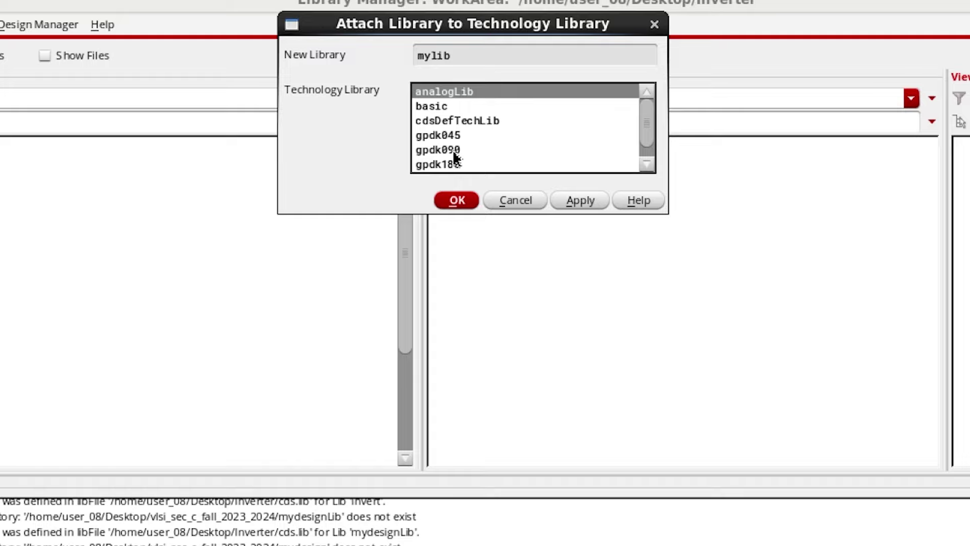
click(457, 134)
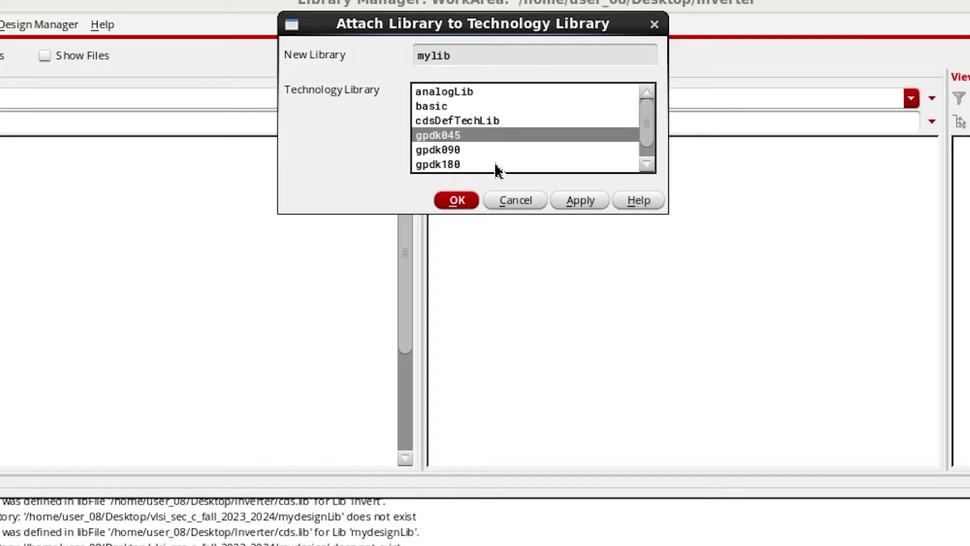
click(460, 201)
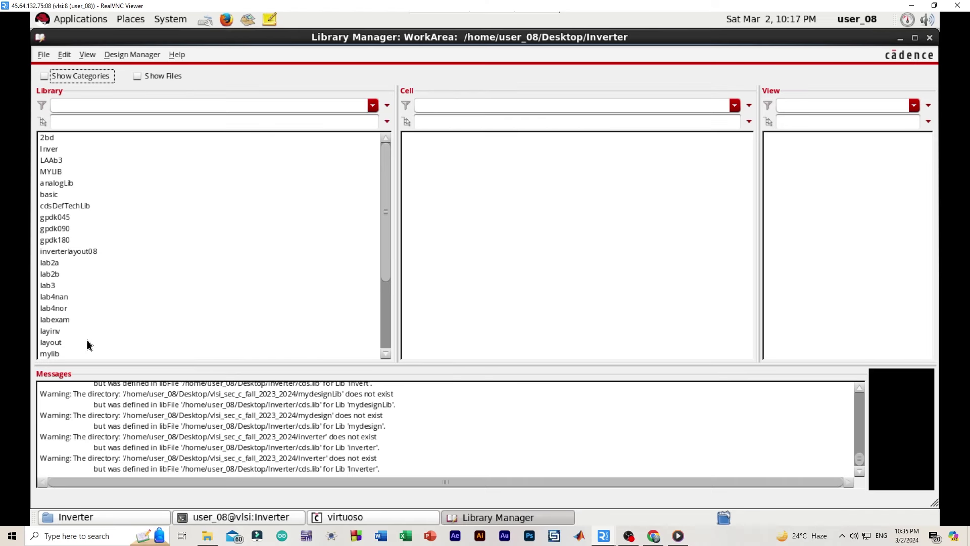
Step: Create a schematic cell view named inv in mylib and open it
click(59, 353)
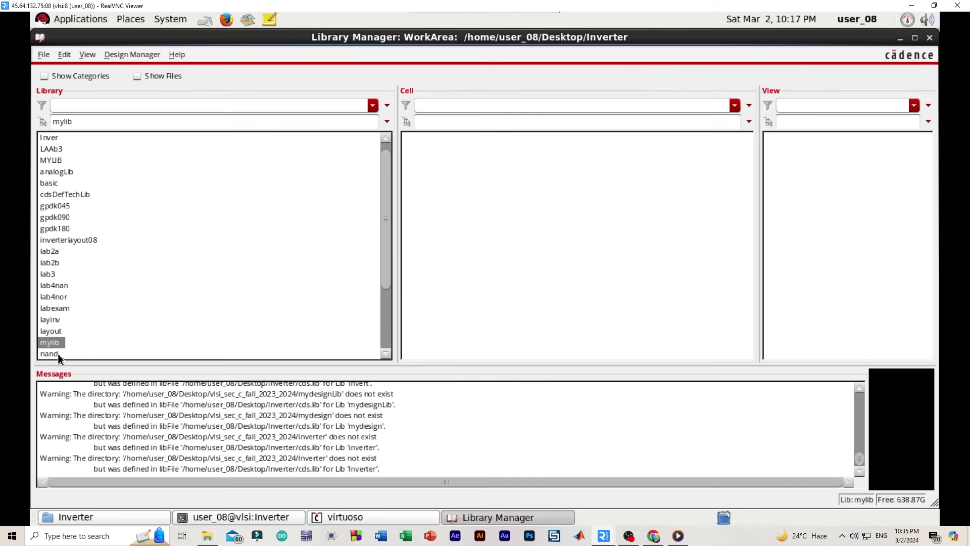
click(47, 56)
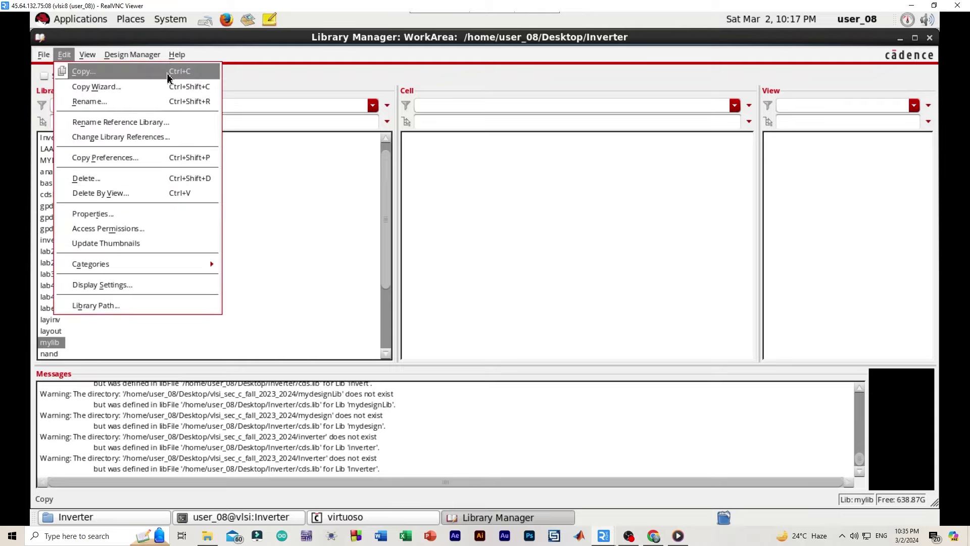
mouse_move(132, 71)
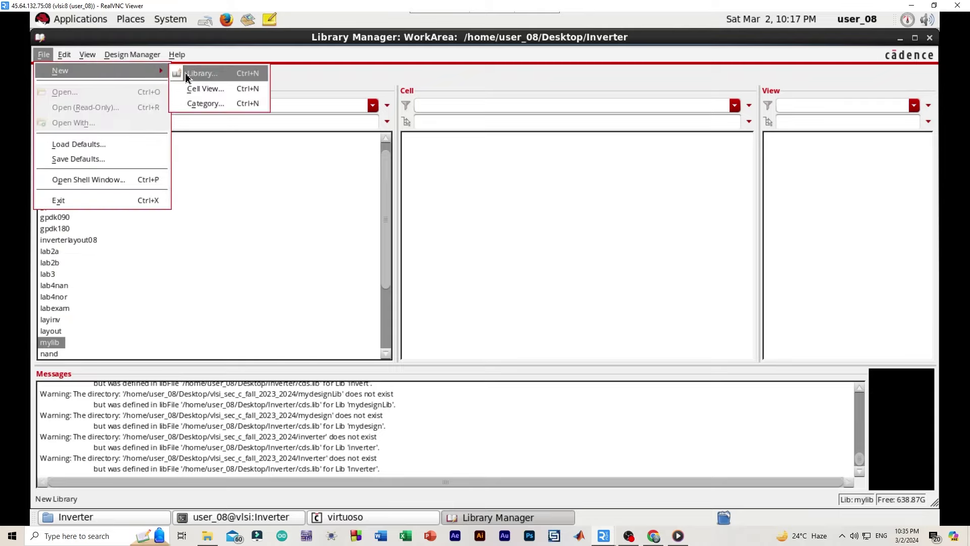
click(212, 89)
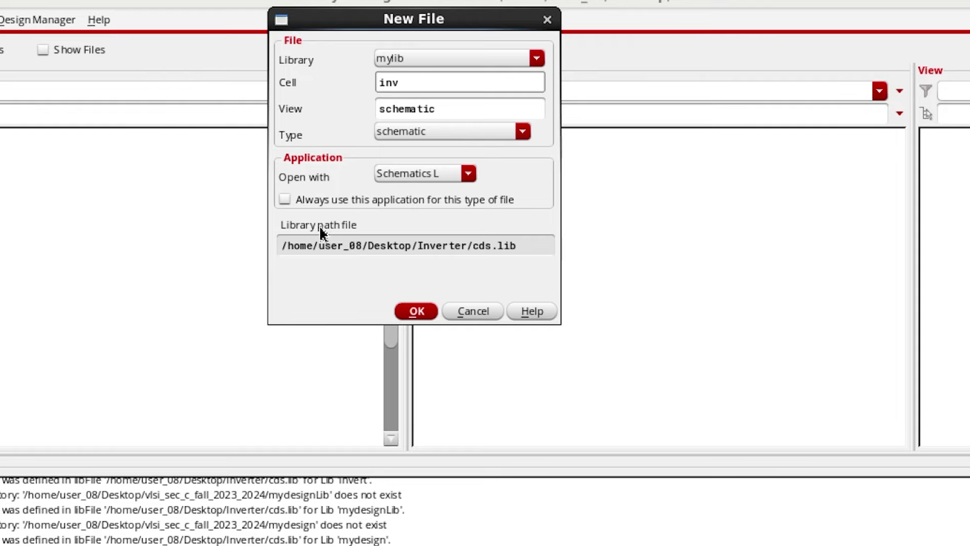
click(416, 310)
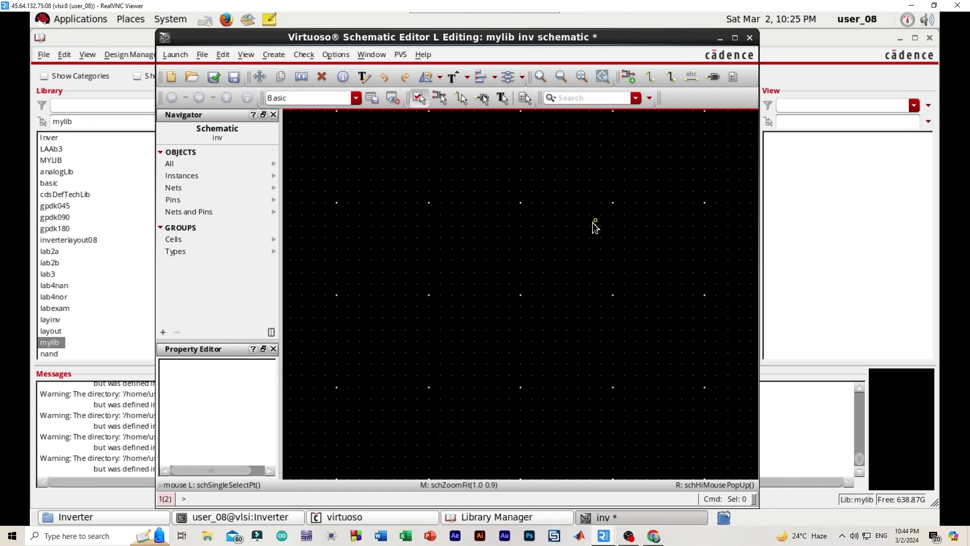
Step: Place a gpdk045 pmos1v transistor on the inv schematic
click(629, 76)
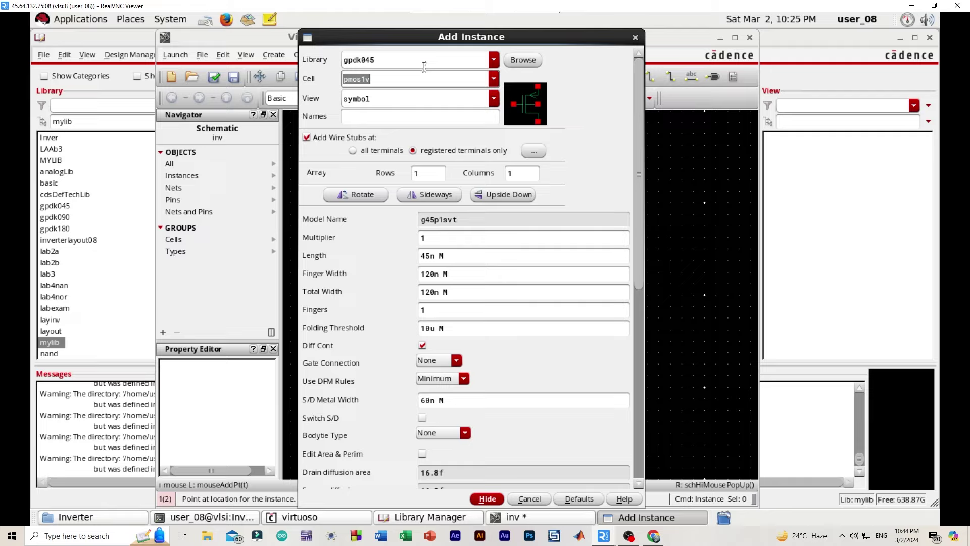
click(492, 62)
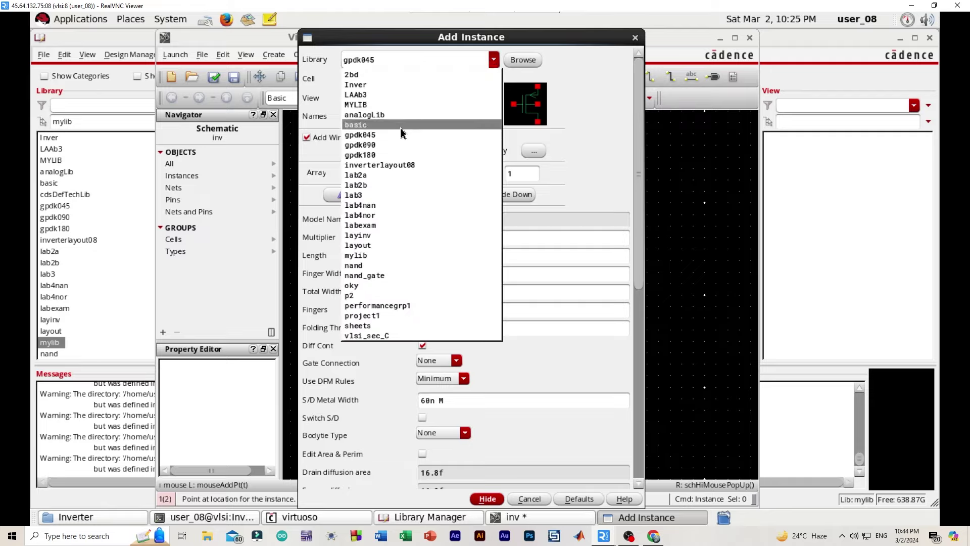
click(493, 66)
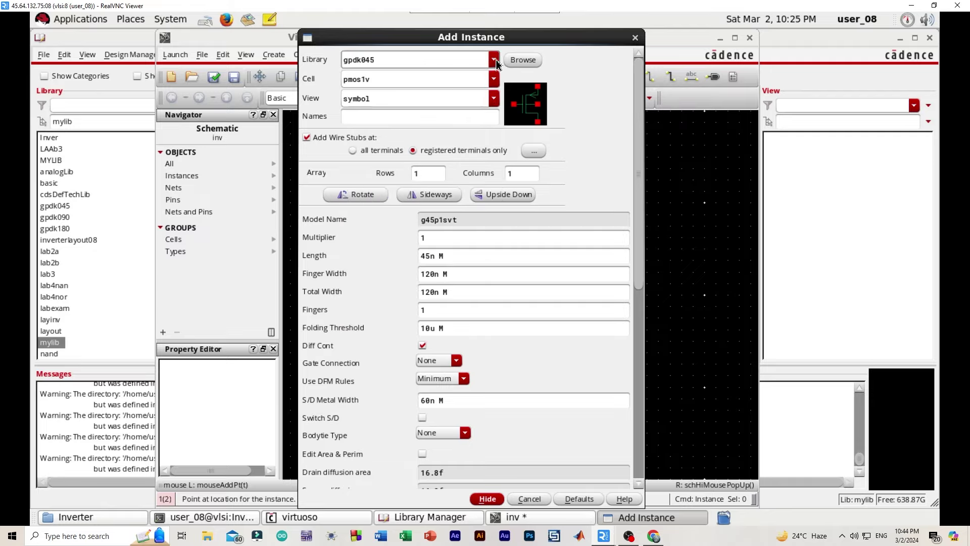
click(487, 500)
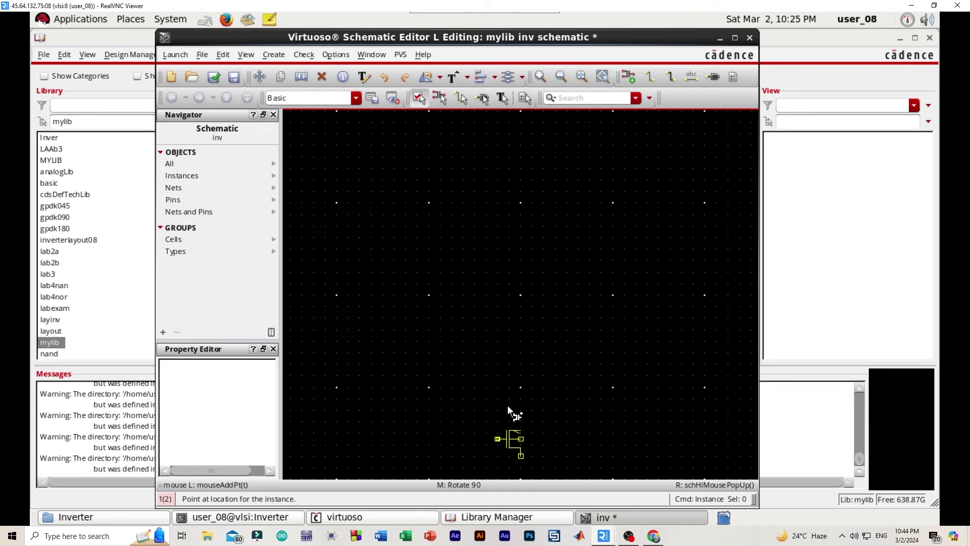
click(470, 223)
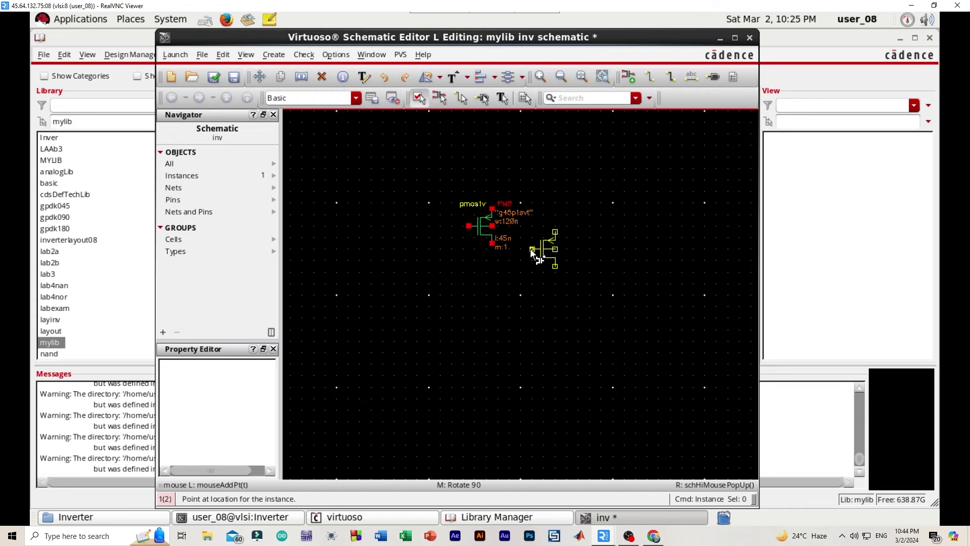
key(Escape)
Step: Place a gpdk045 nmos1v transistor below the pmos1v
click(629, 76)
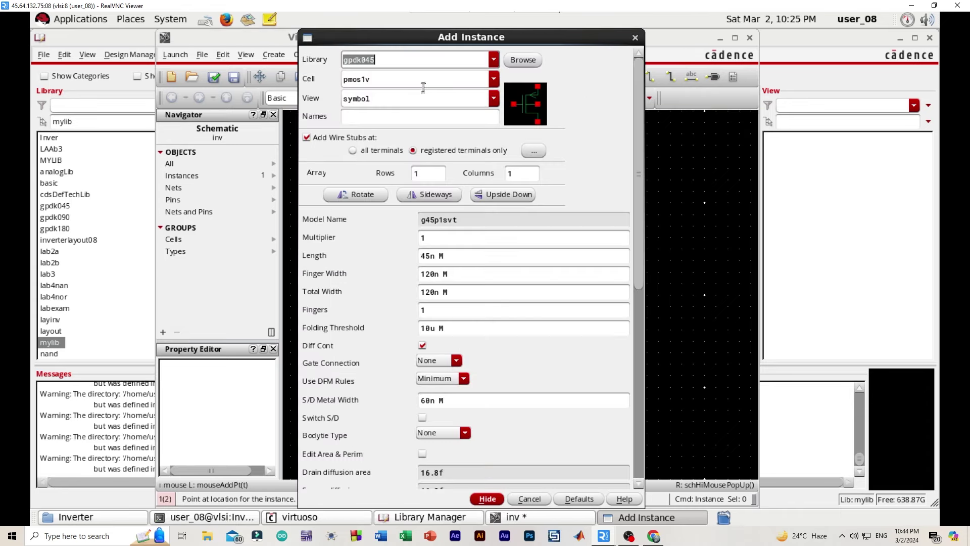
click(375, 80)
key(BackSpace)
key(BackSpace)
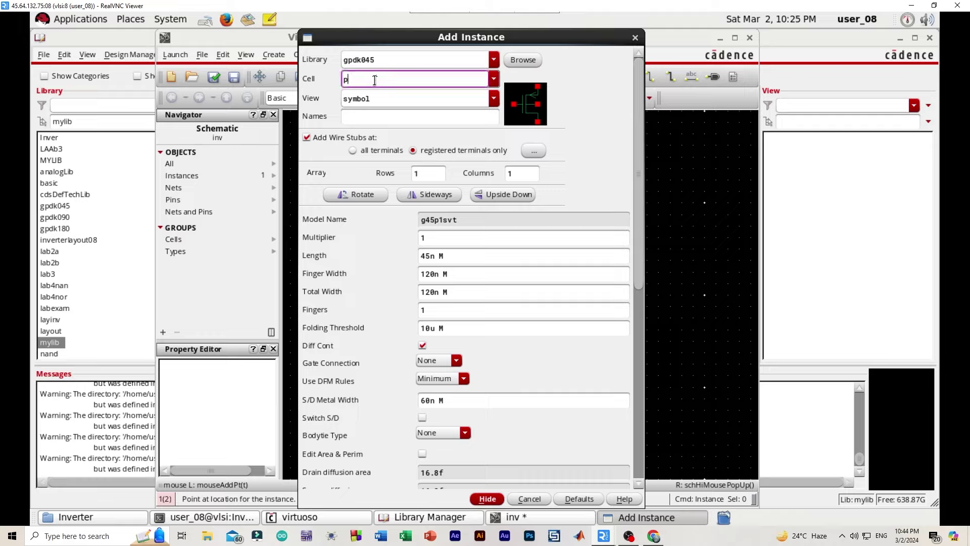
key(BackSpace)
text(nmos1v)
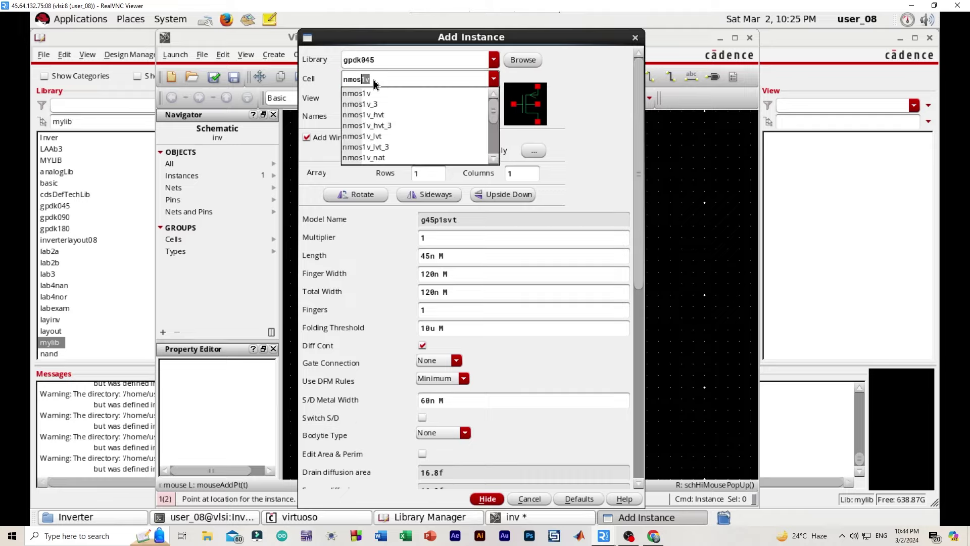
click(369, 94)
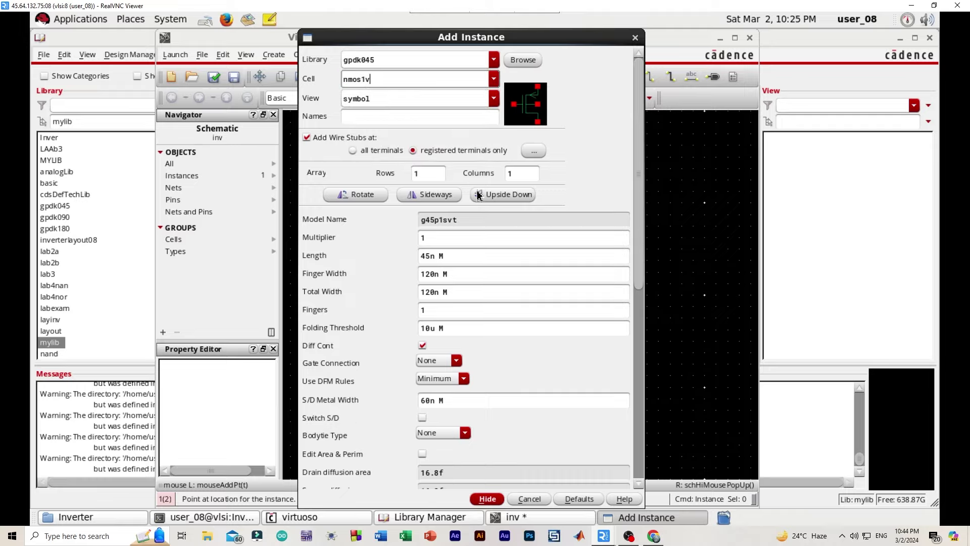
click(487, 499)
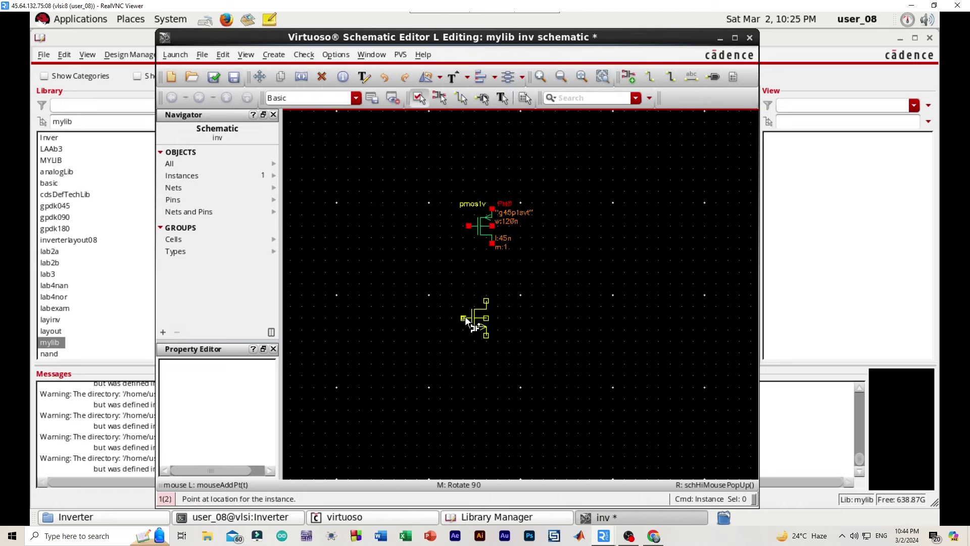
click(469, 318)
key(Escape)
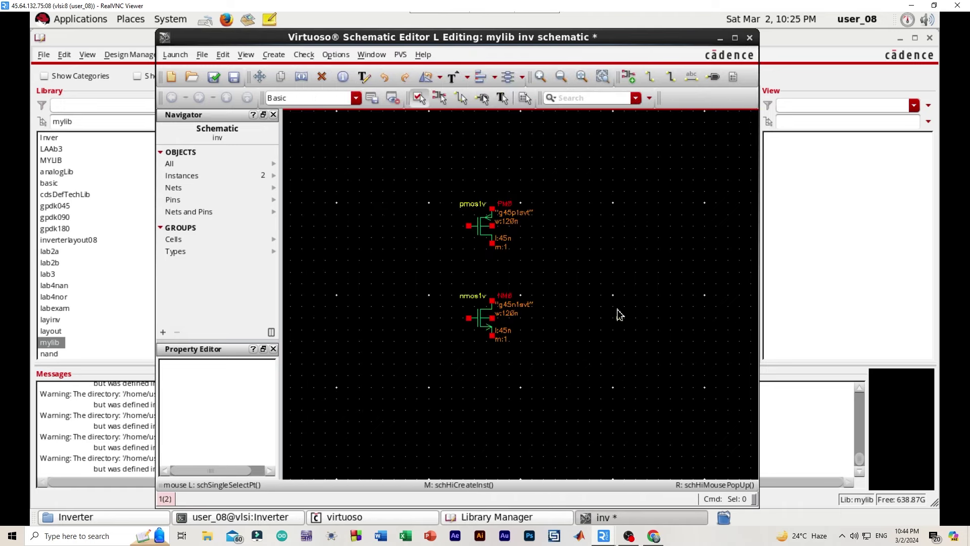
Step: Wire the PMOS drain to the NMOS drain and join both transistor gates
click(650, 76)
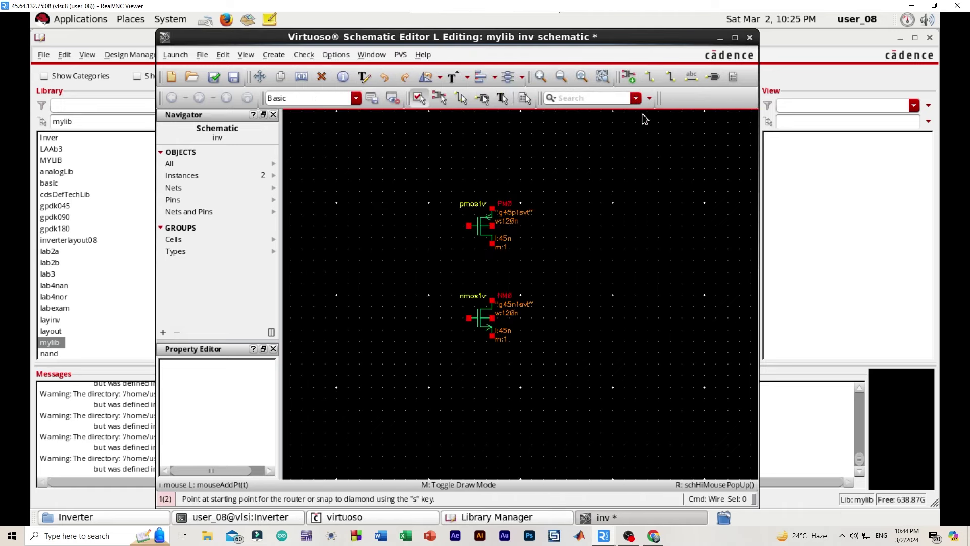
click(492, 244)
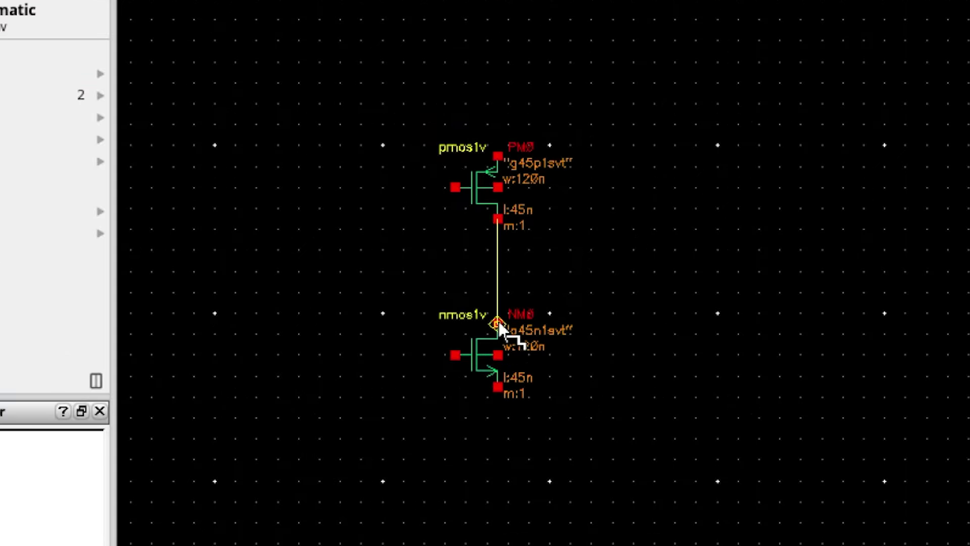
click(498, 324)
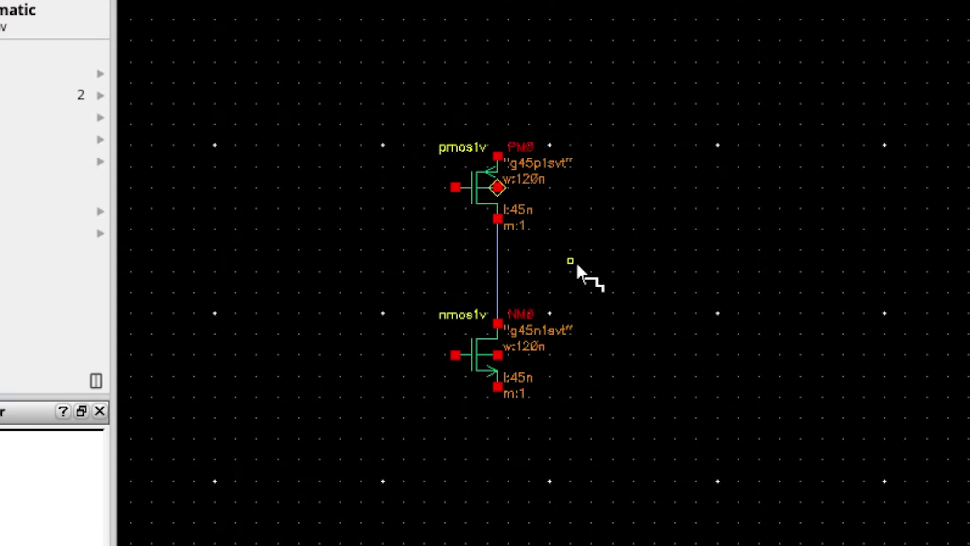
click(456, 188)
click(382, 191)
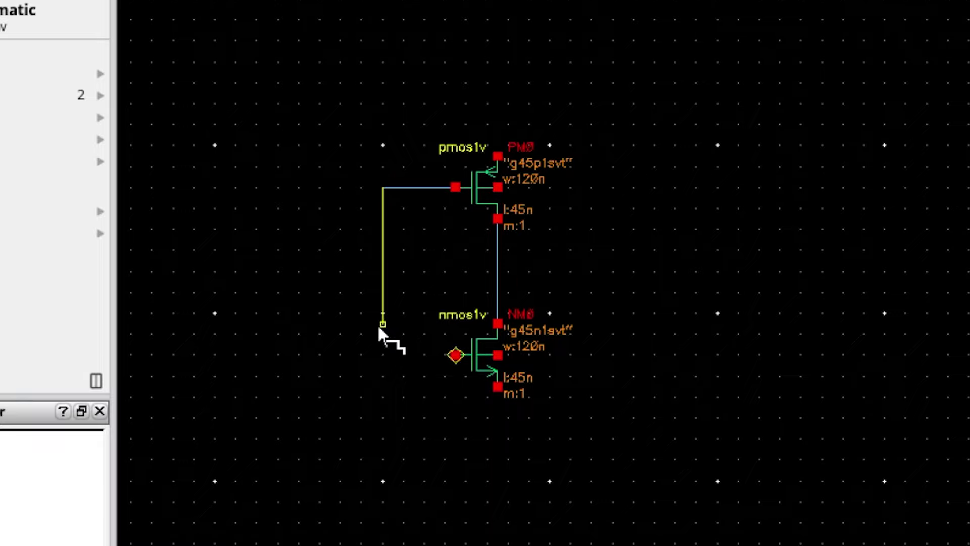
click(372, 353)
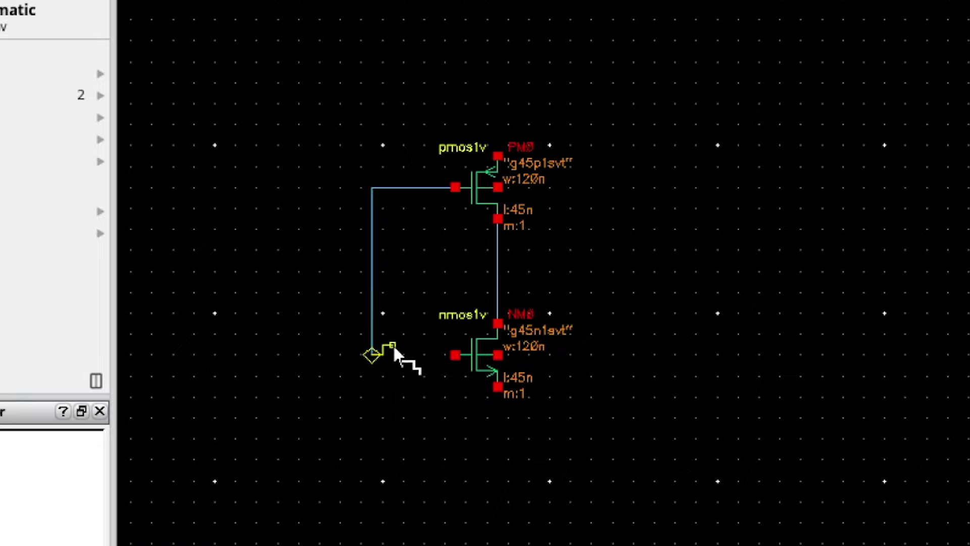
click(454, 354)
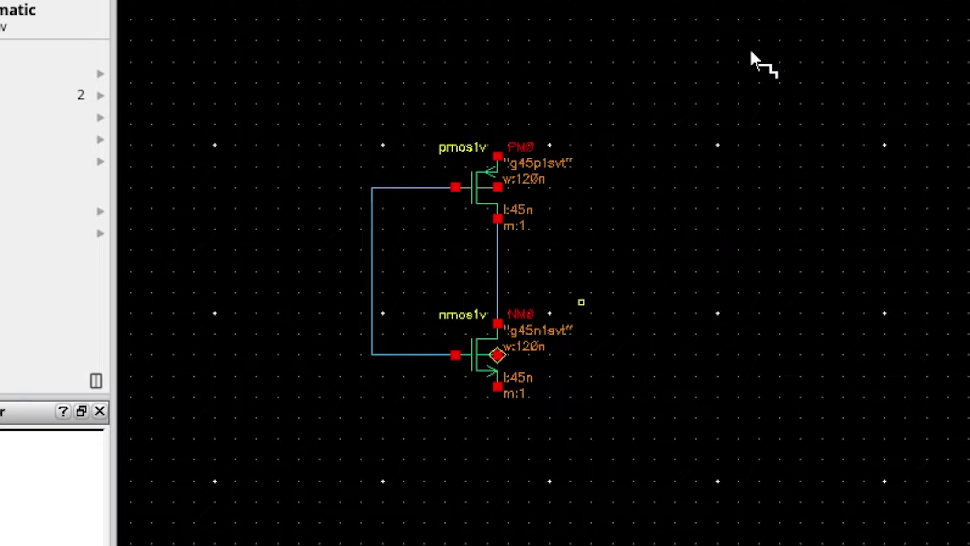
Step: Draw the ground lead from the NMOS source, supply lead from the PMOS source, and input wire from the gate net
click(498, 386)
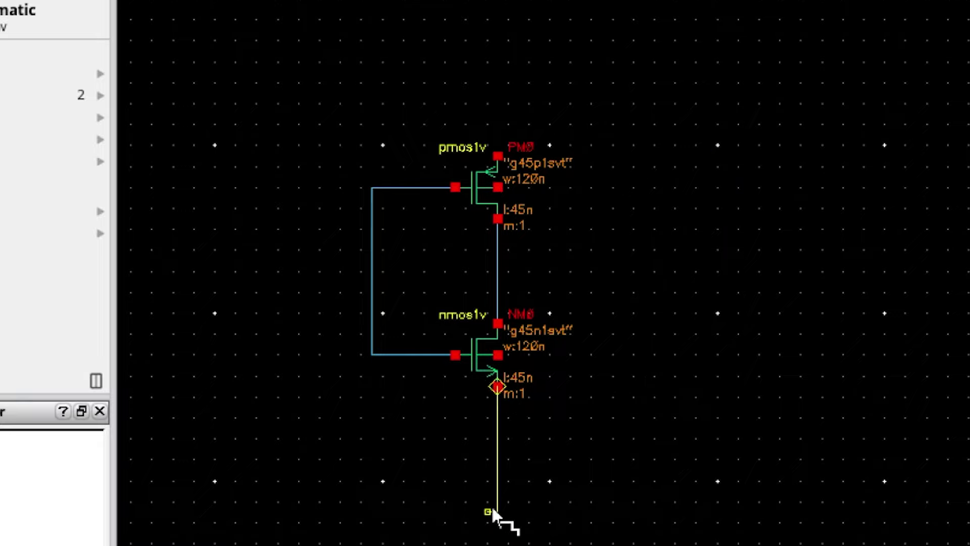
click(498, 502)
key(Escape)
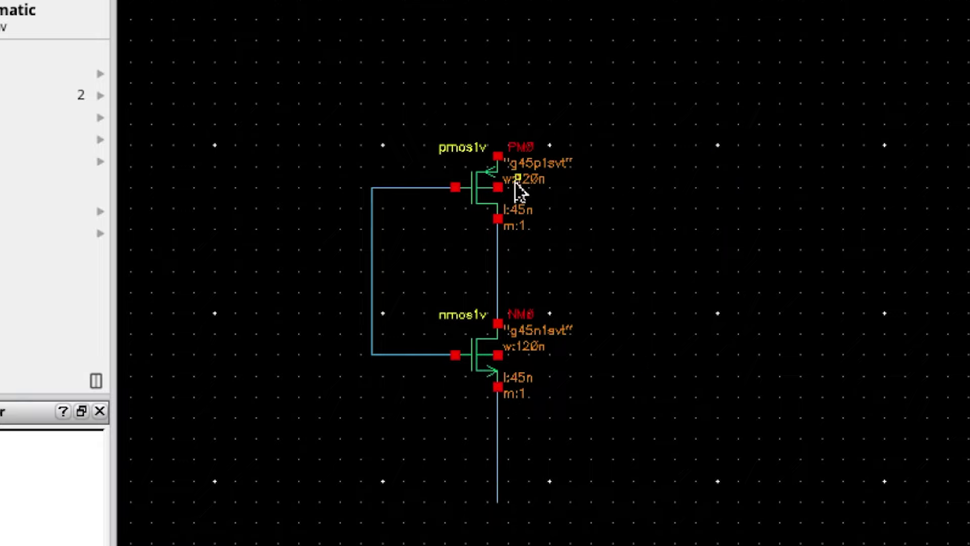
click(498, 155)
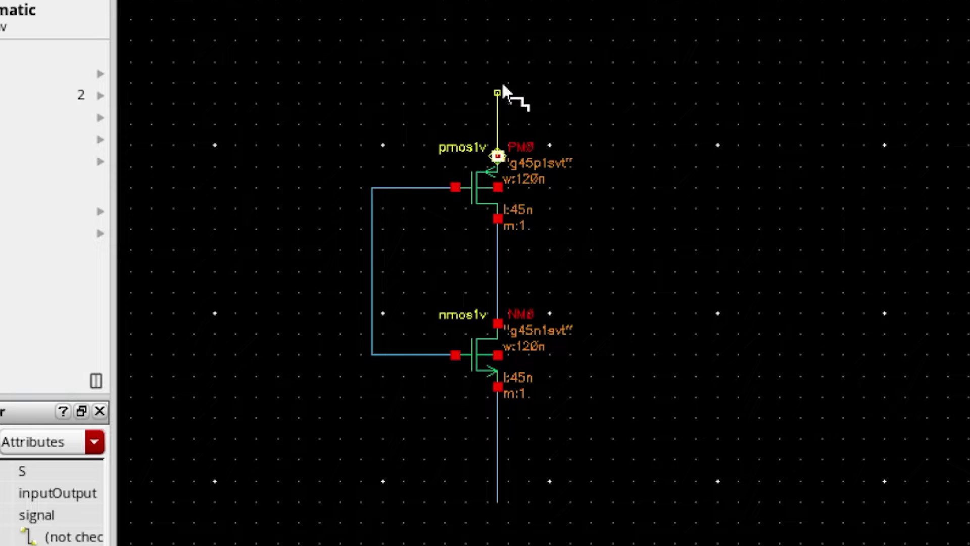
click(498, 30)
key(Escape)
click(371, 271)
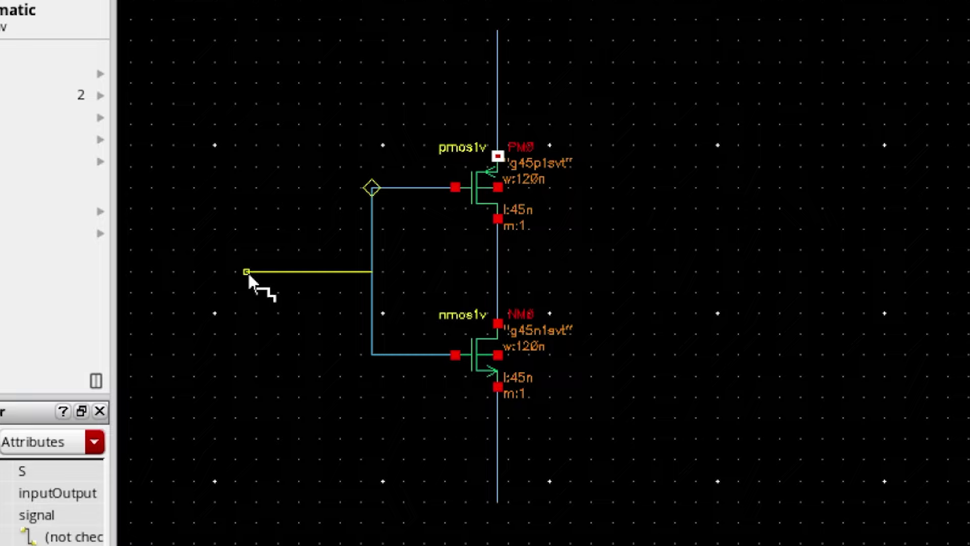
click(246, 271)
key(Escape)
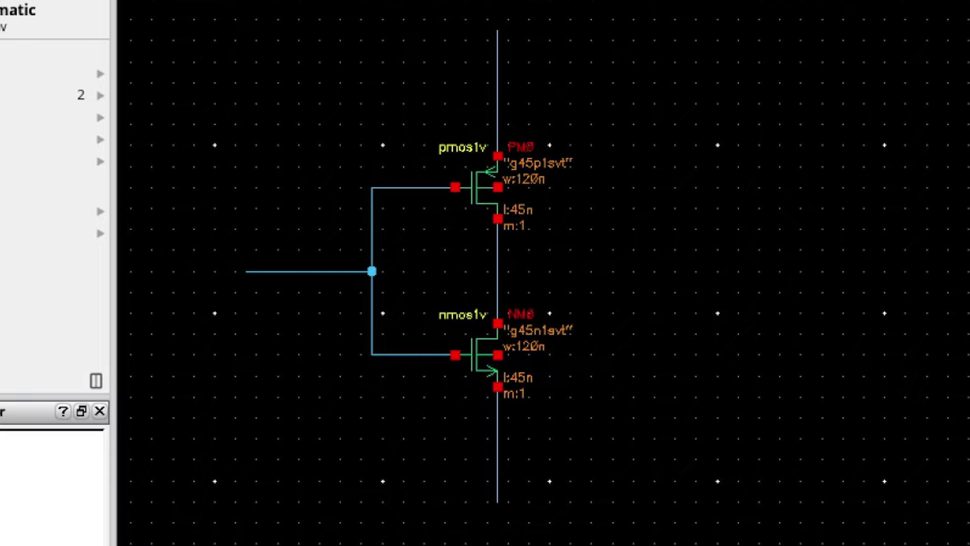
Step: Tie the PMOS body to supply, the NMOS body to ground, and run the output wire right
click(589, 187)
click(590, 104)
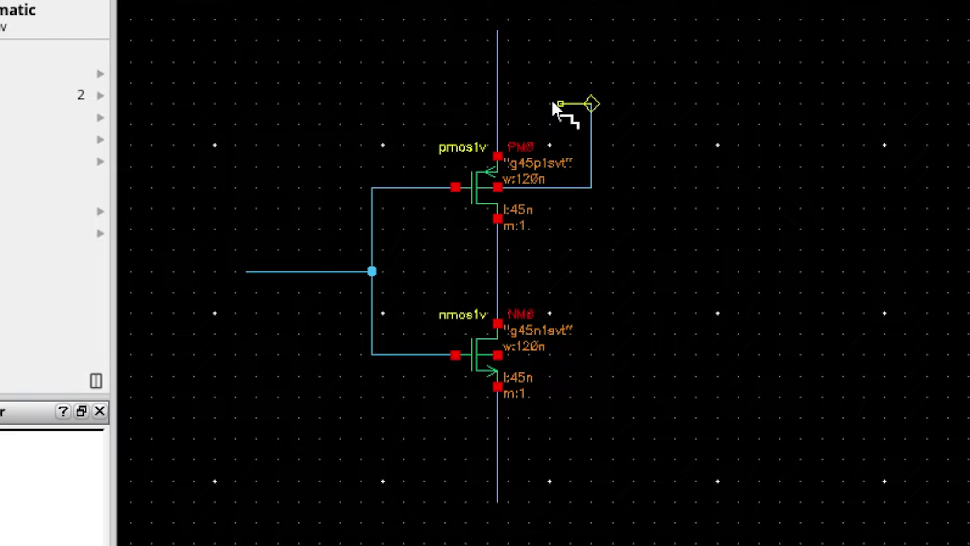
click(498, 104)
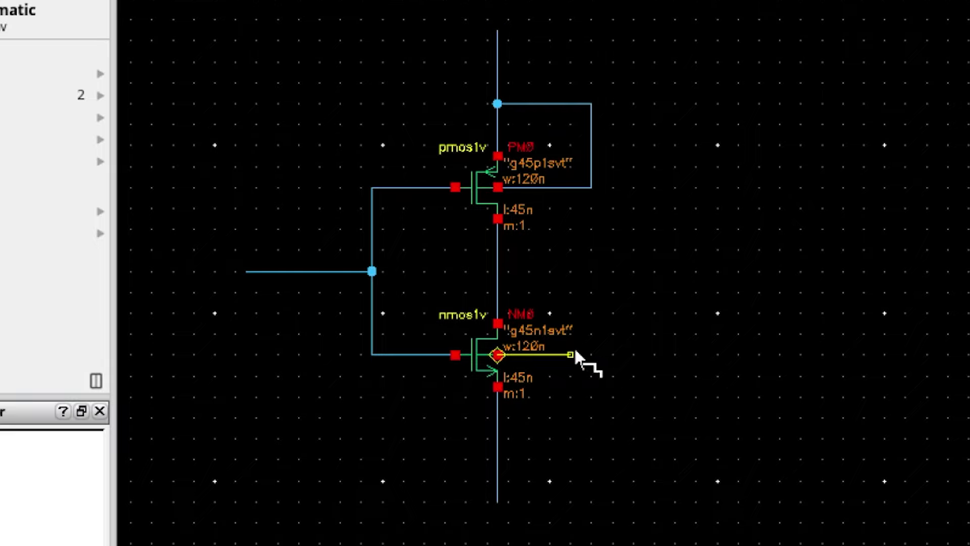
click(590, 355)
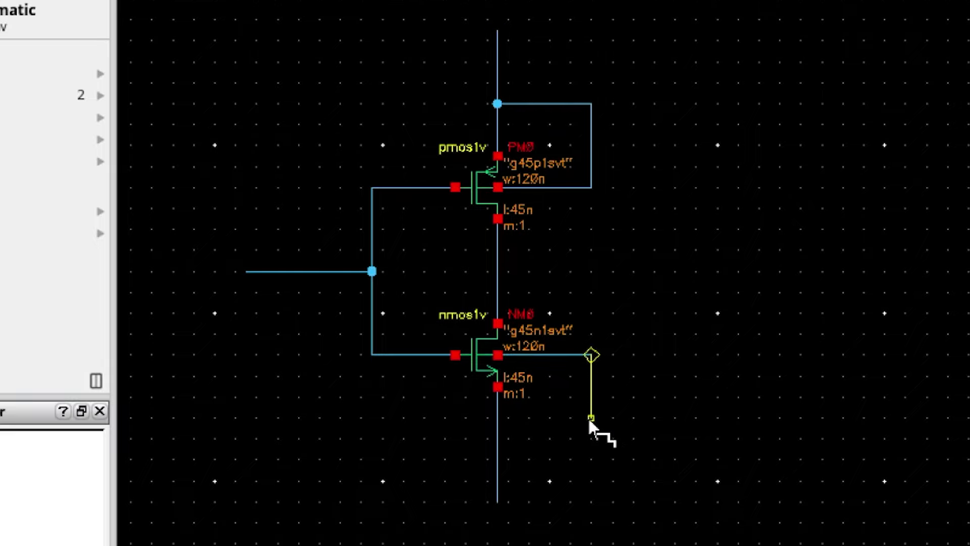
click(591, 437)
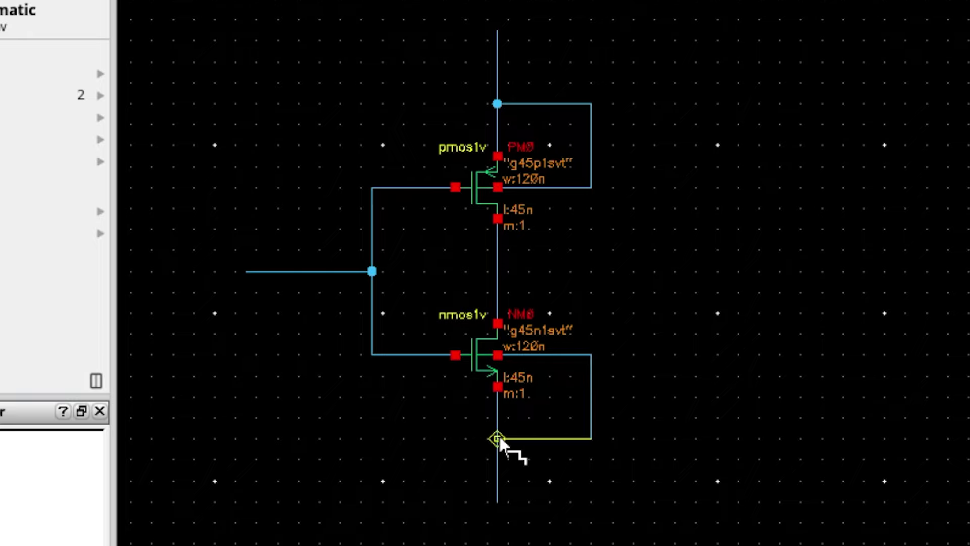
click(498, 438)
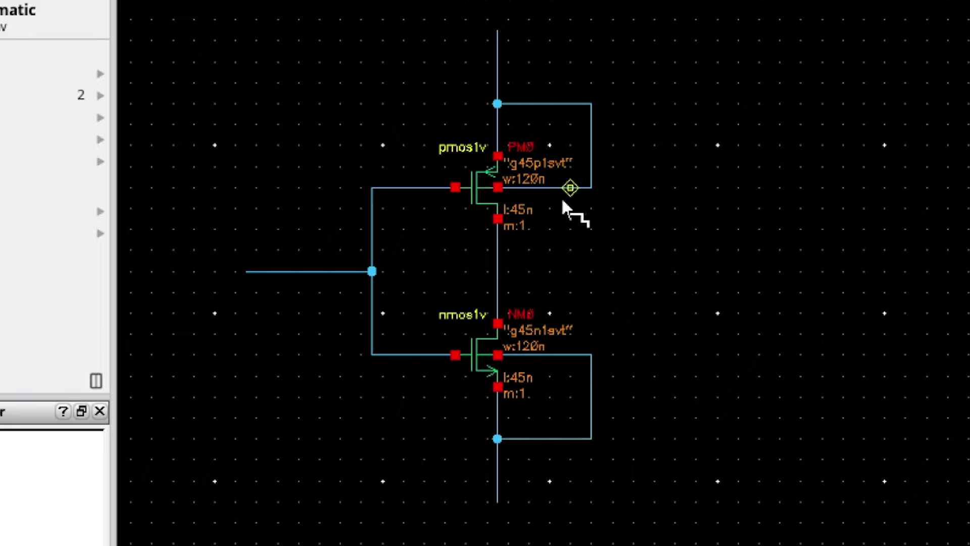
click(498, 272)
double_click(729, 276)
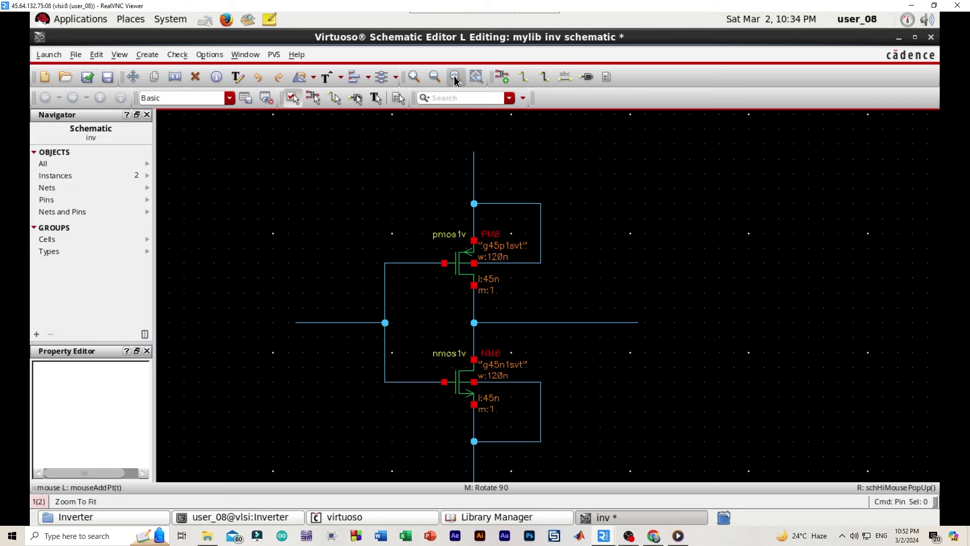
Step: Place an inputOutput power pin named Vdd atop the supply wire
click(455, 77)
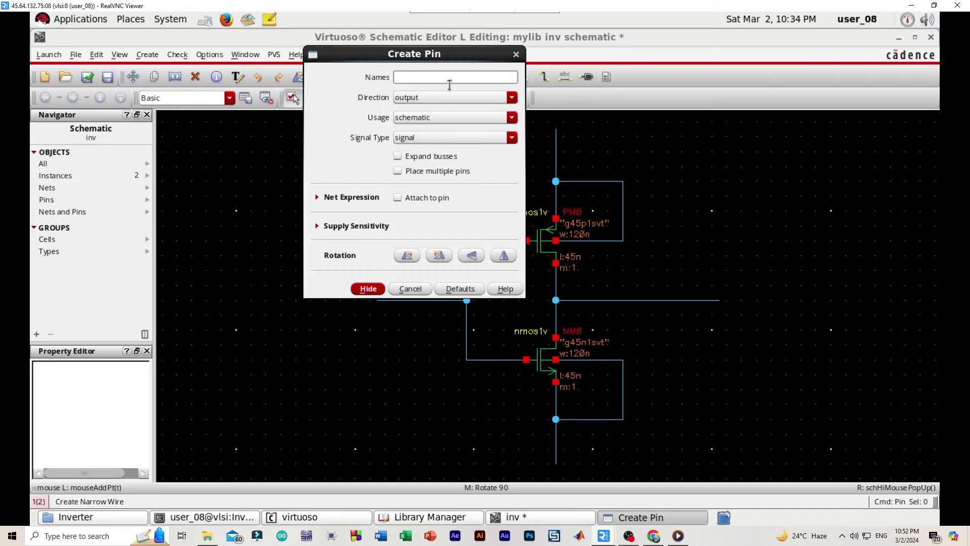
text(Vdd)
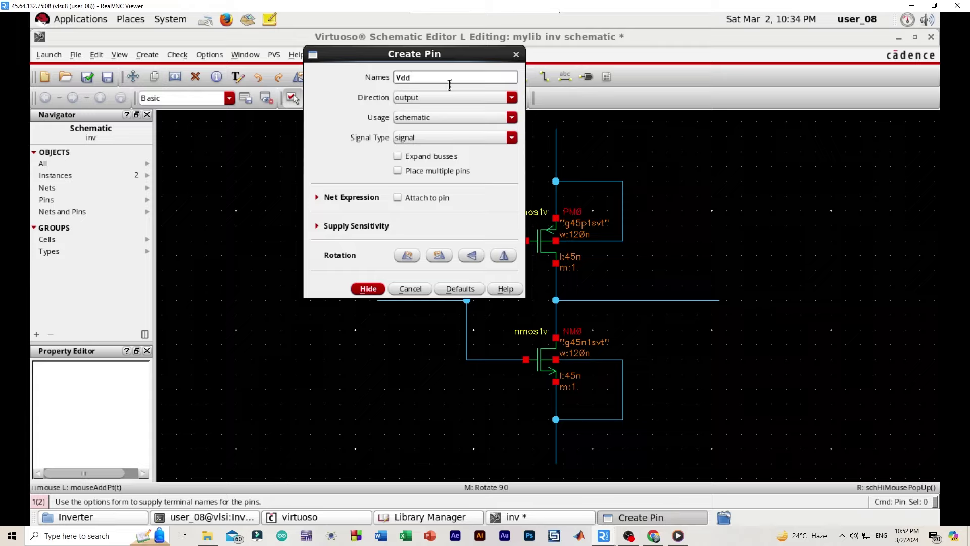
click(512, 97)
click(434, 131)
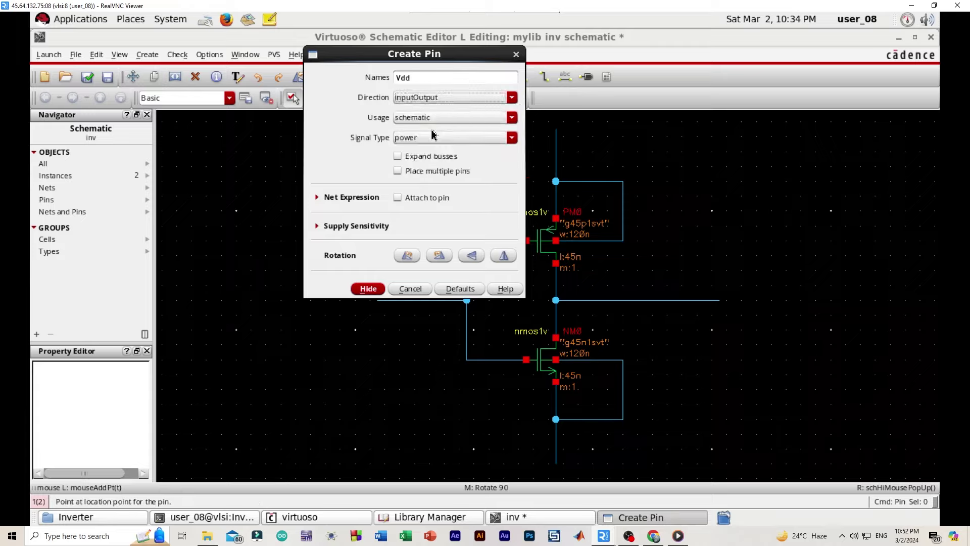
click(368, 290)
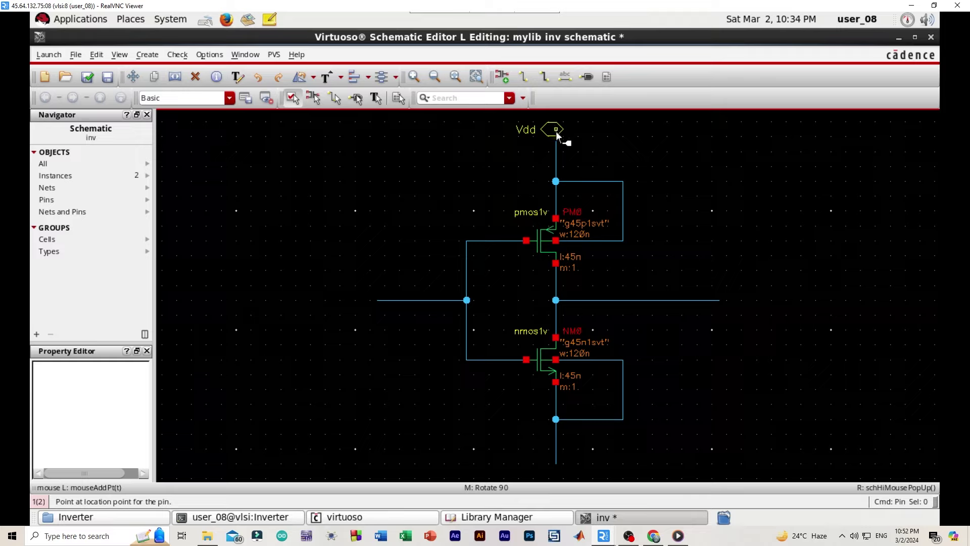
click(556, 130)
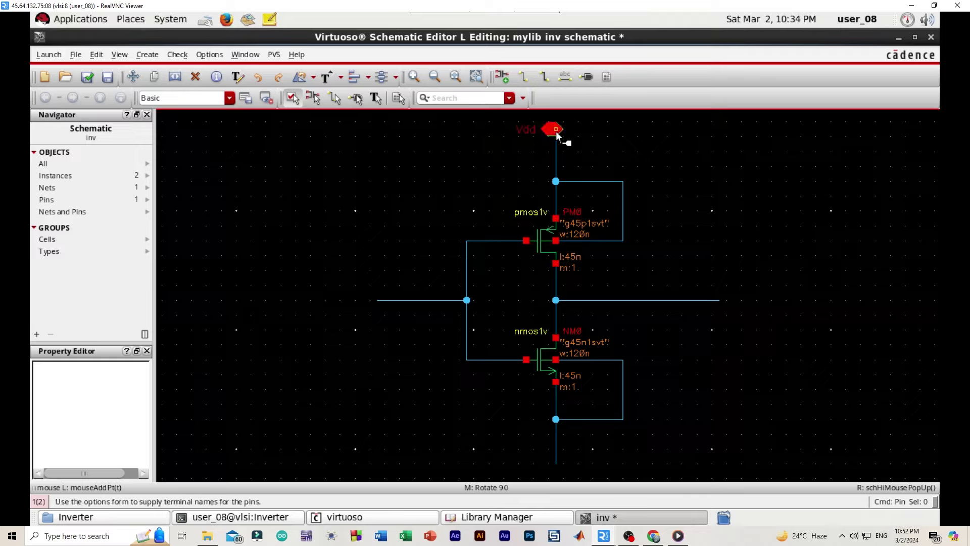
Step: Place a ground-type pin named Vss below the ground wire
click(587, 77)
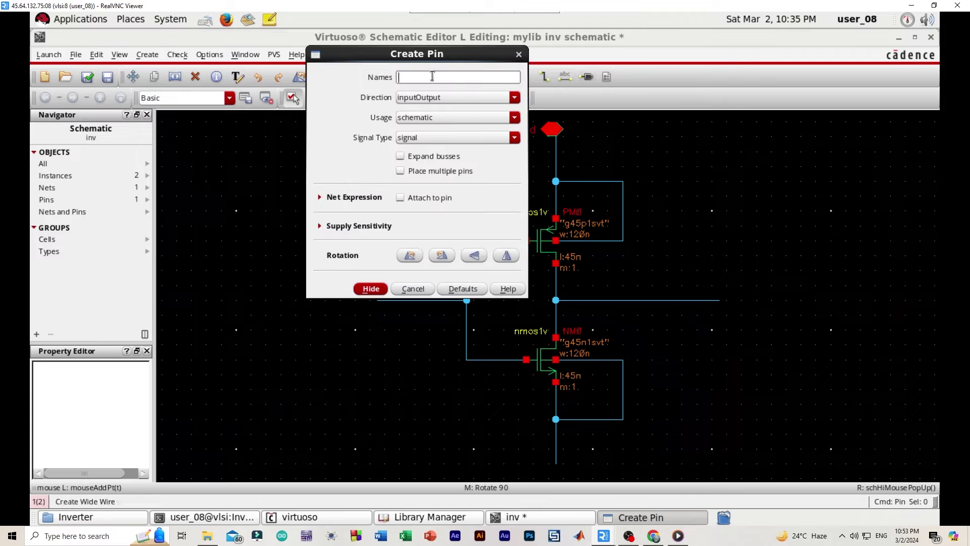
text(Vss)
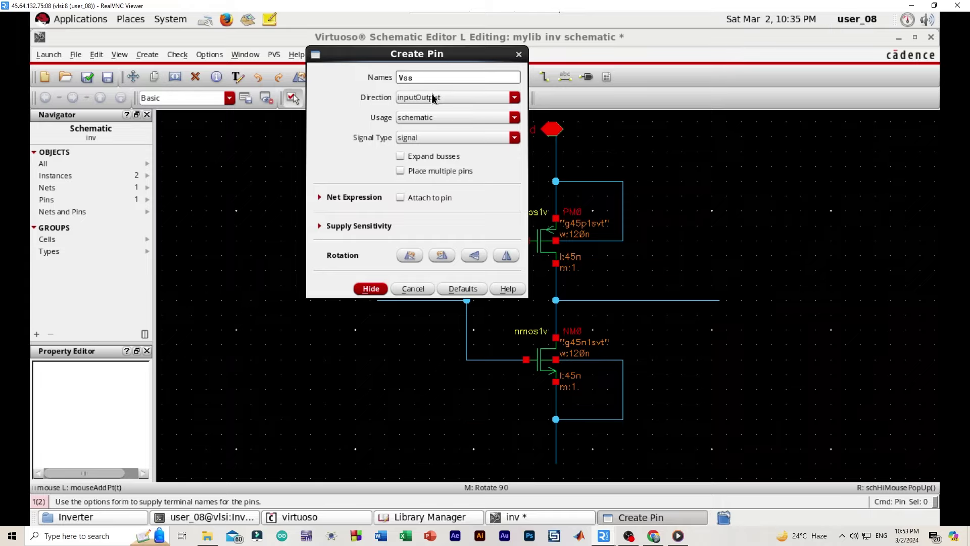
click(468, 139)
click(435, 161)
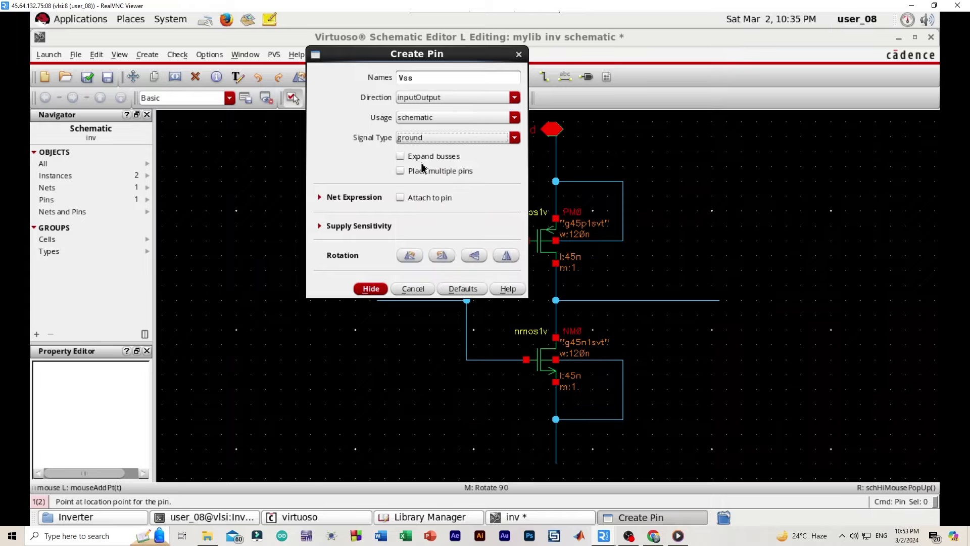
click(372, 288)
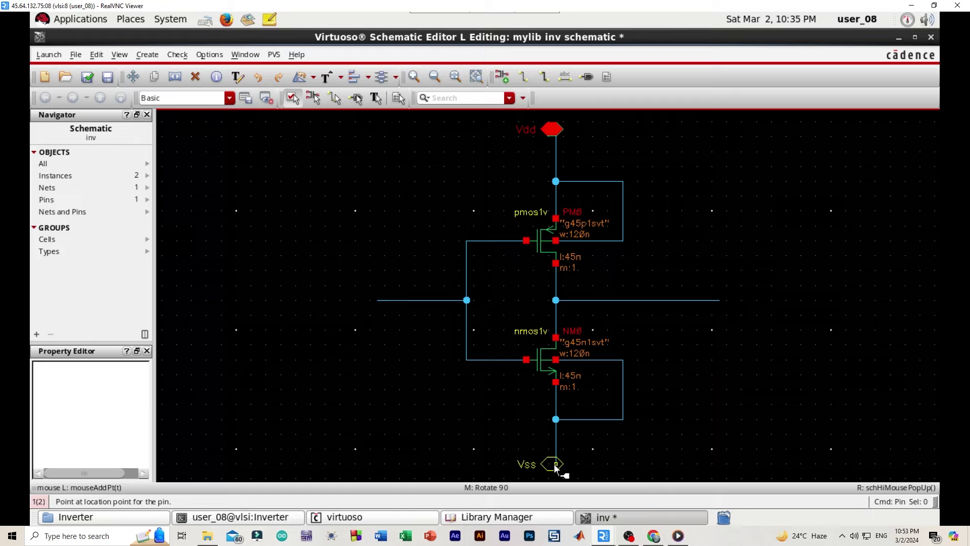
click(556, 463)
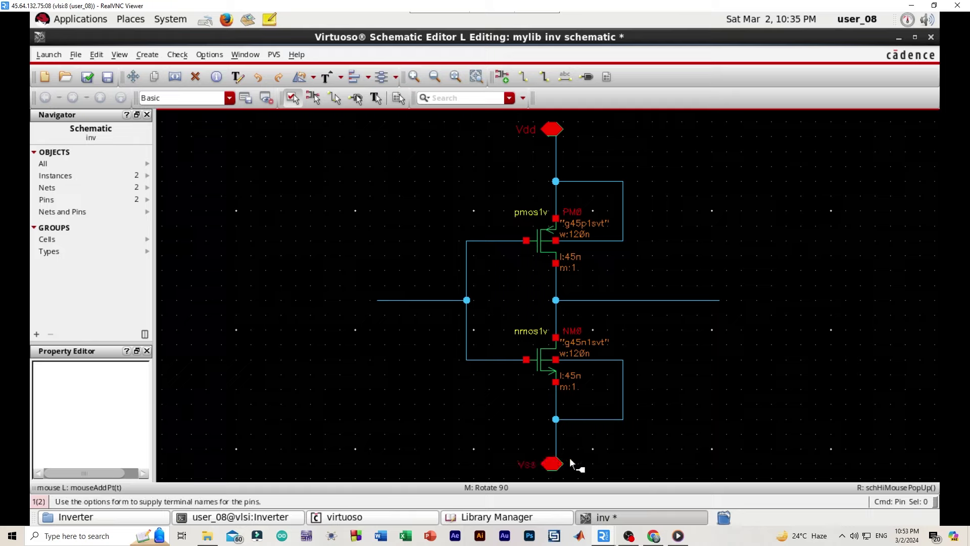
Step: Place an input pin named Vin at the input wire's left end
click(586, 76)
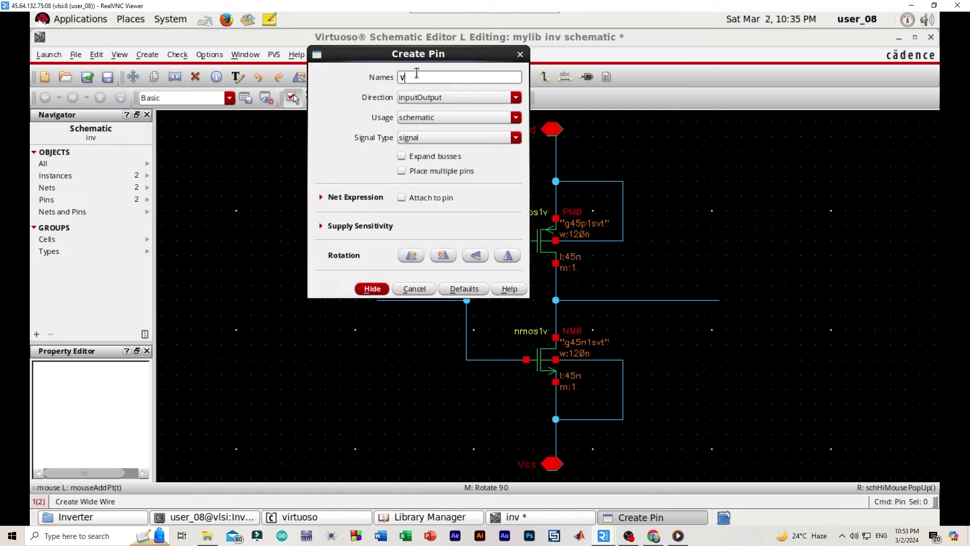
text(Vin)
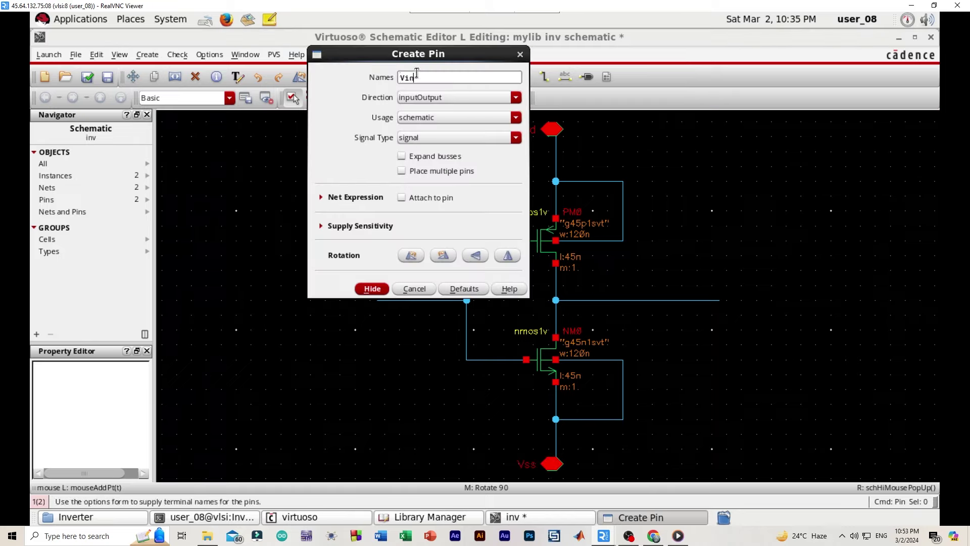
click(462, 98)
click(426, 111)
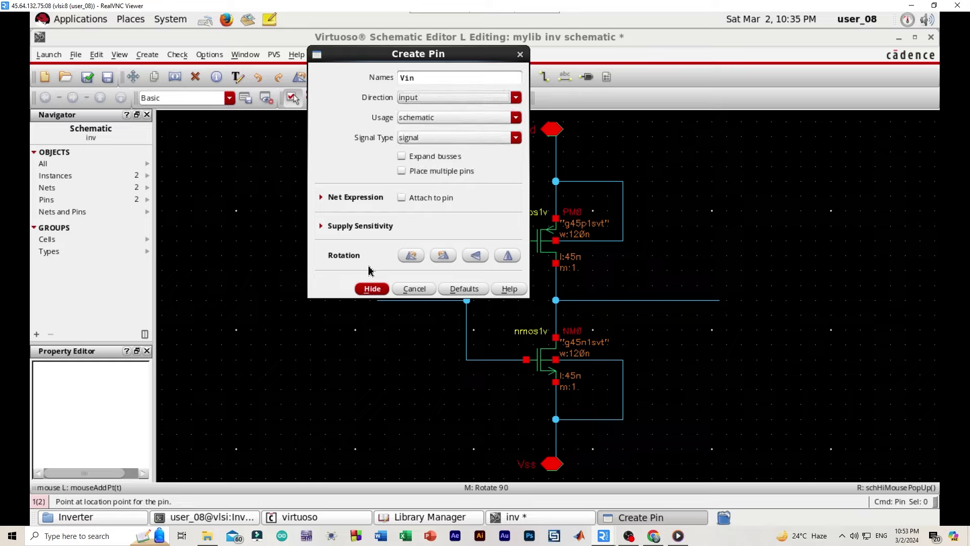
click(372, 291)
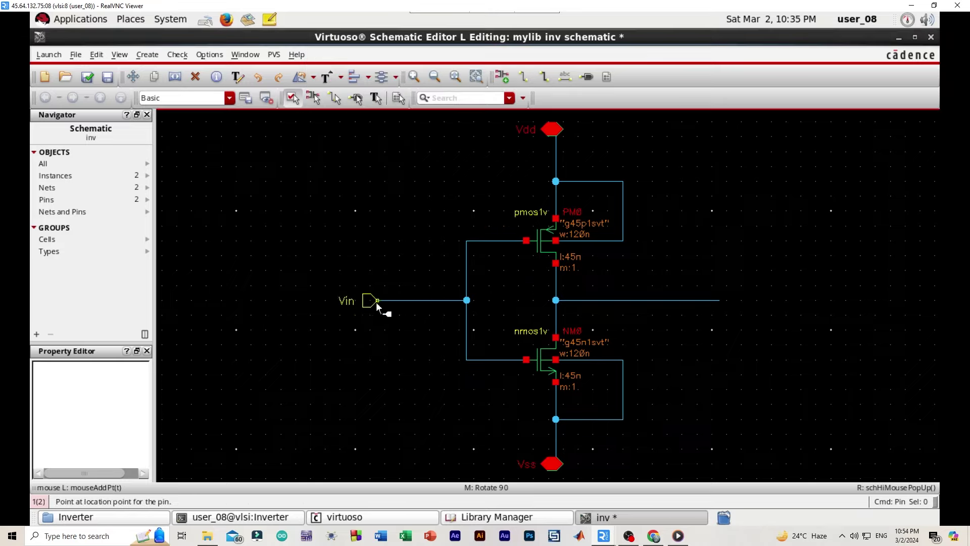
click(378, 306)
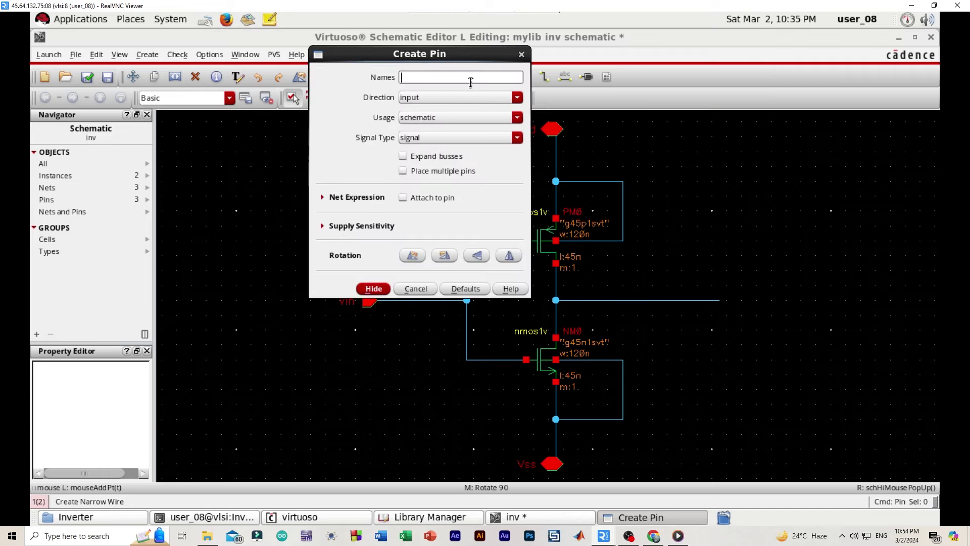
Step: Place an output pin named Vout at the output wire's right end
click(436, 75)
text(Vout)
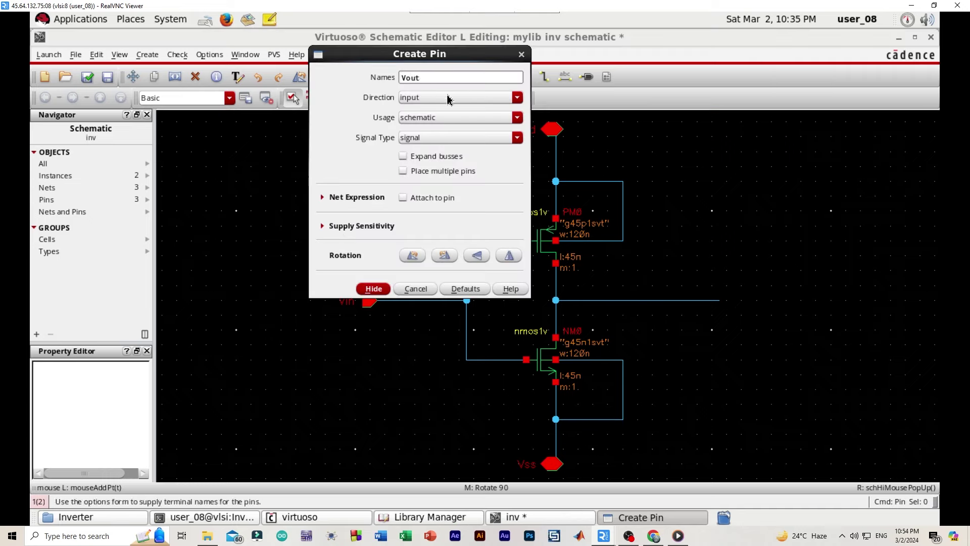
click(448, 98)
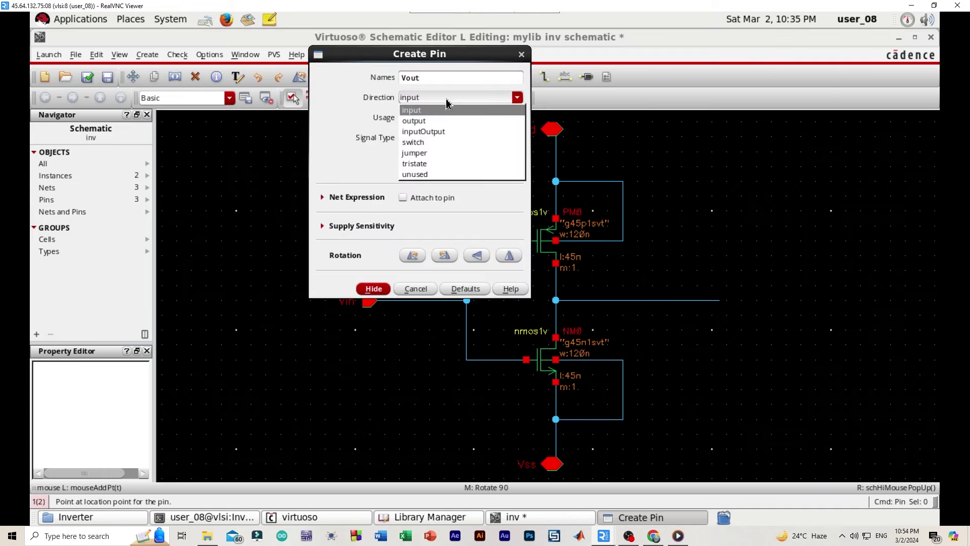
click(433, 125)
click(374, 289)
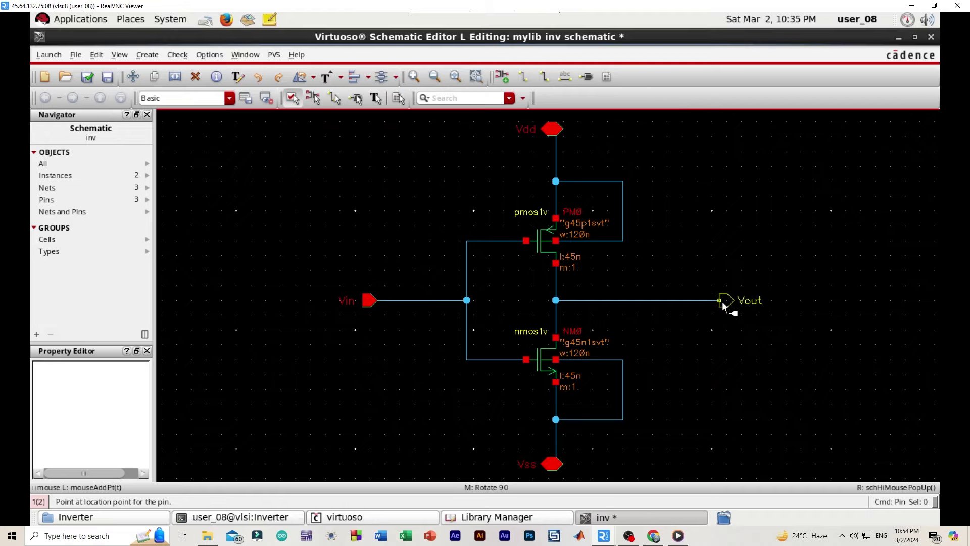
click(723, 303)
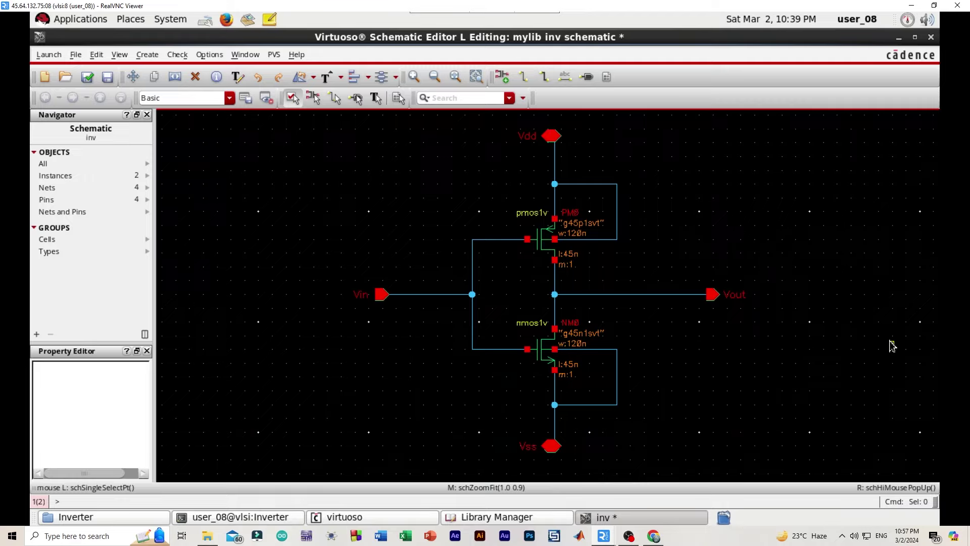
Step: Check and save the inv schematic, then highlight the no-error check result in the CDS.log window
click(90, 79)
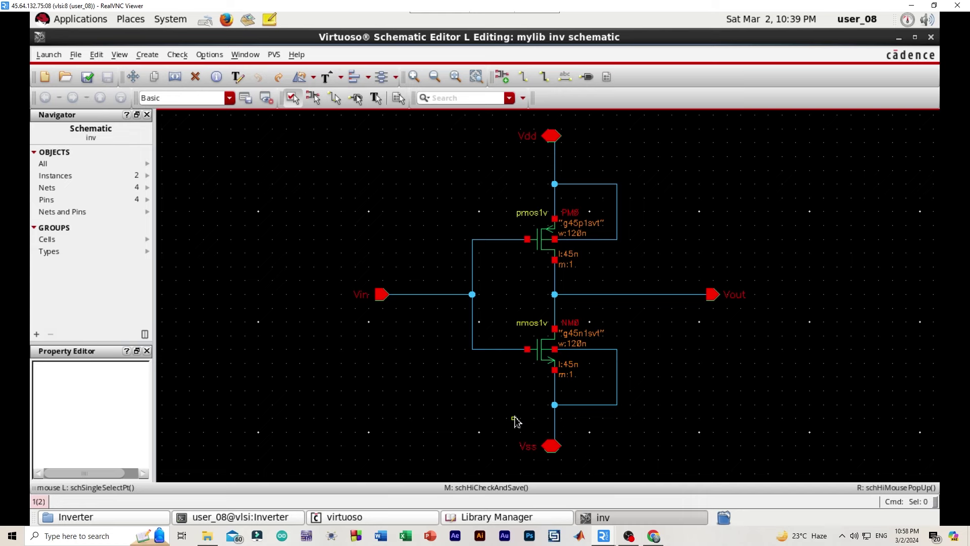
click(366, 522)
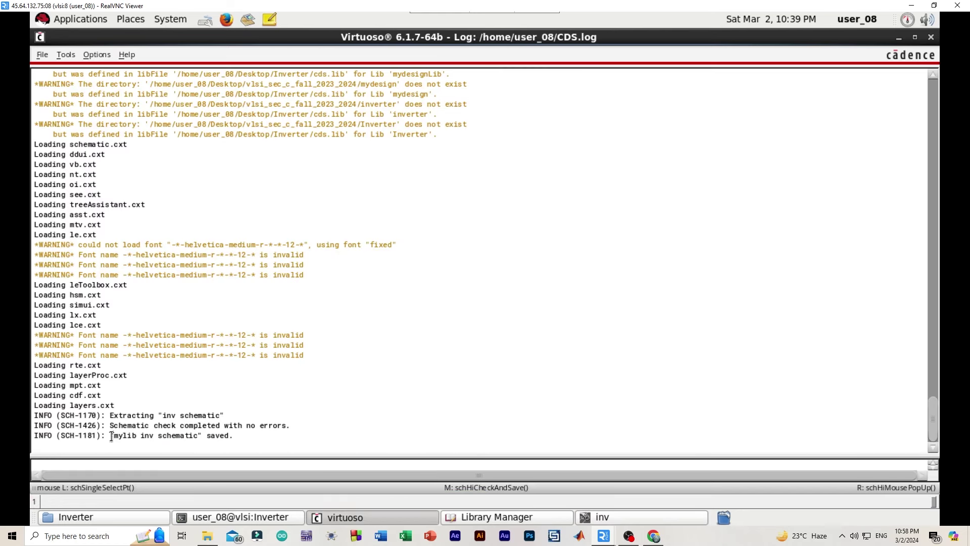
mouse_move(110, 436)
mouse_down()
mouse_move(291, 426)
mouse_move(109, 426)
mouse_up()
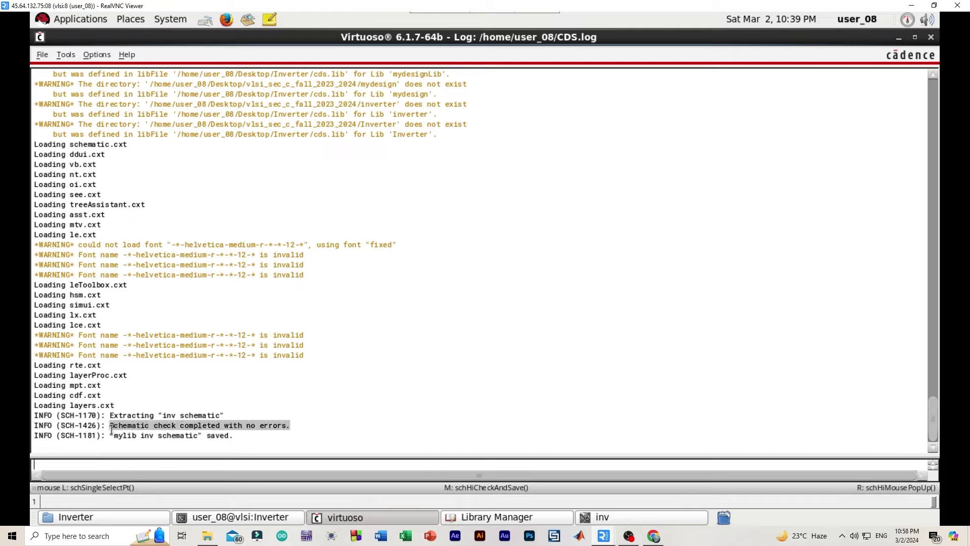
click(283, 443)
Step: Back in the inv schematic, label the input wire Vin with the wire name tool
mouse_move(606, 544)
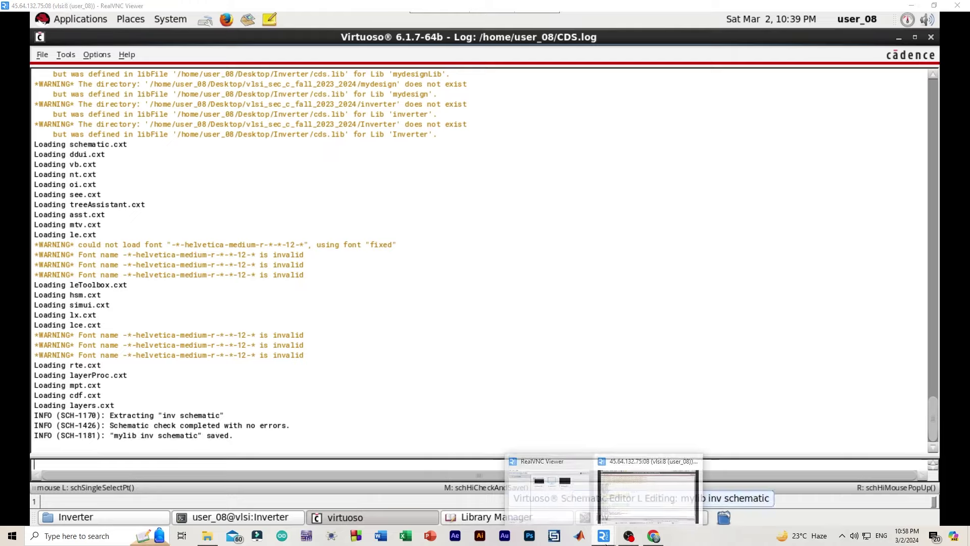
click(642, 501)
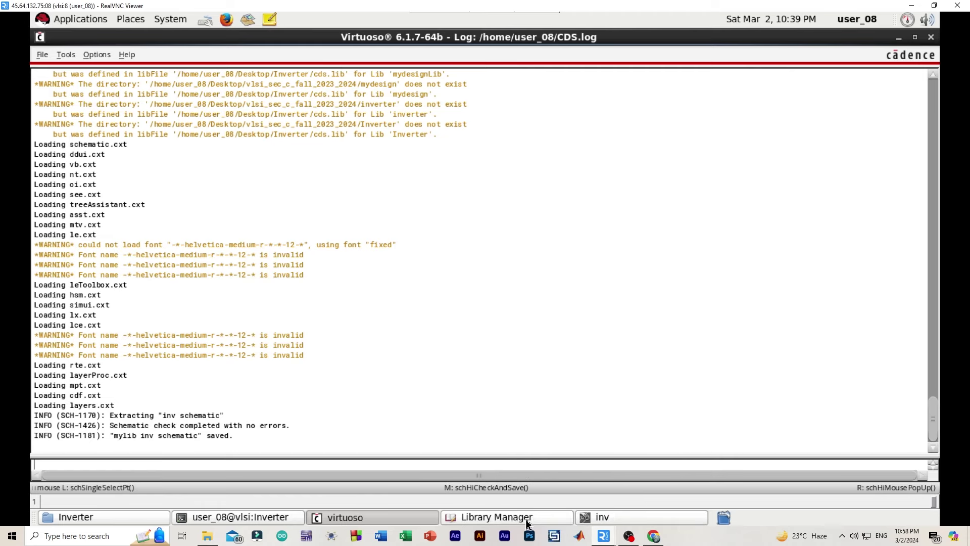
click(611, 518)
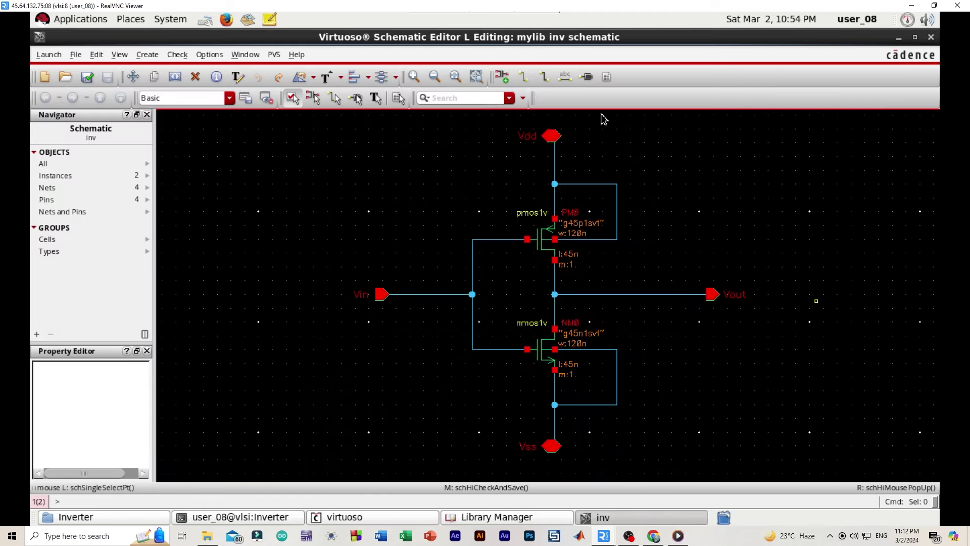
click(565, 76)
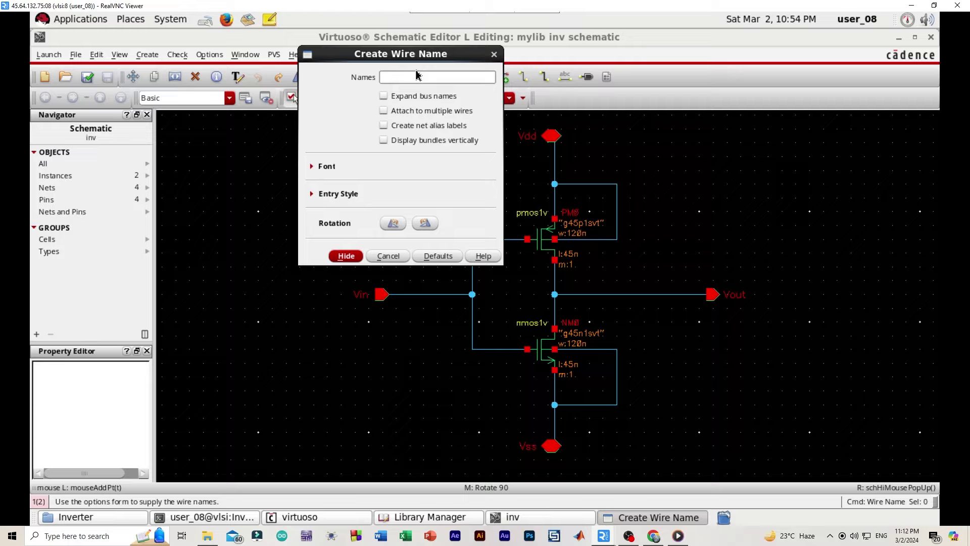
click(396, 77)
click(346, 256)
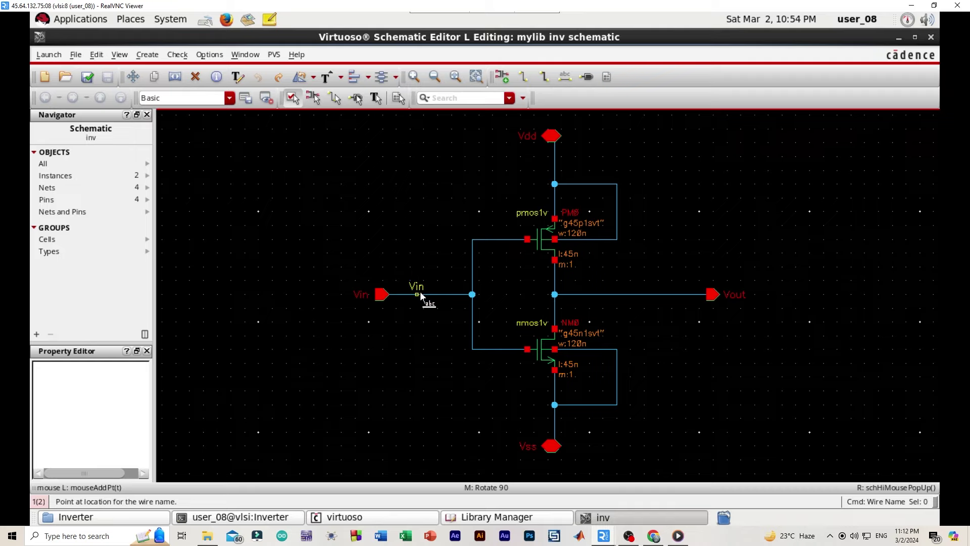
click(422, 295)
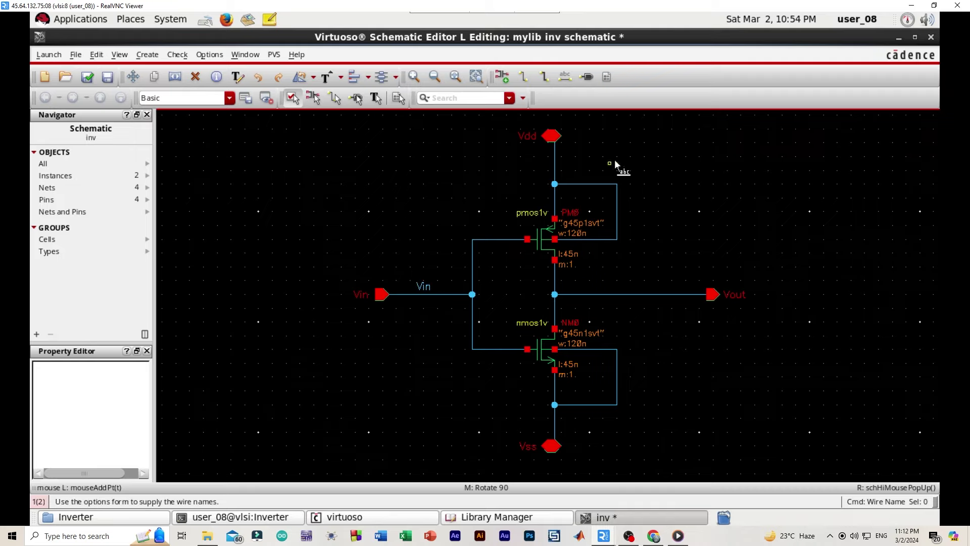
Step: Label the output wire Vout and check and save the schematic
click(564, 76)
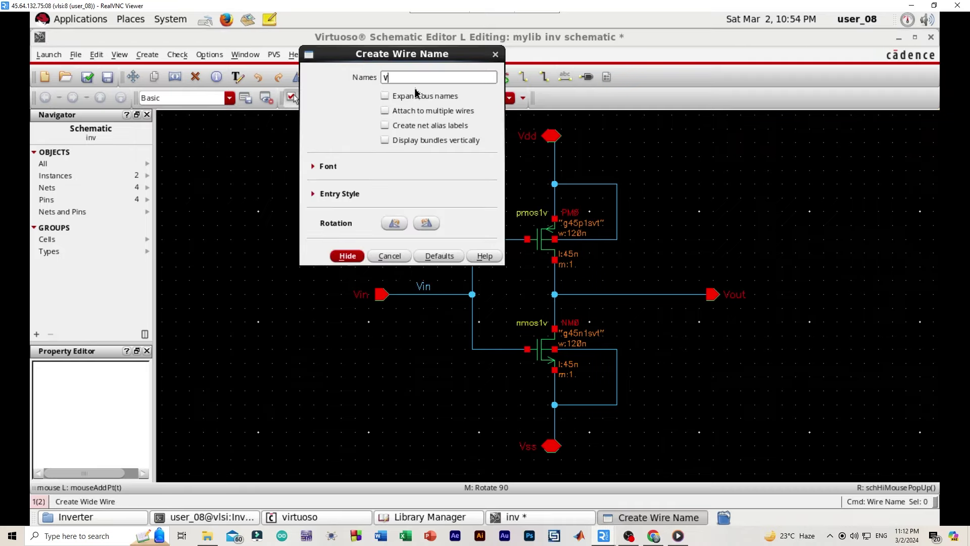
text(Vout)
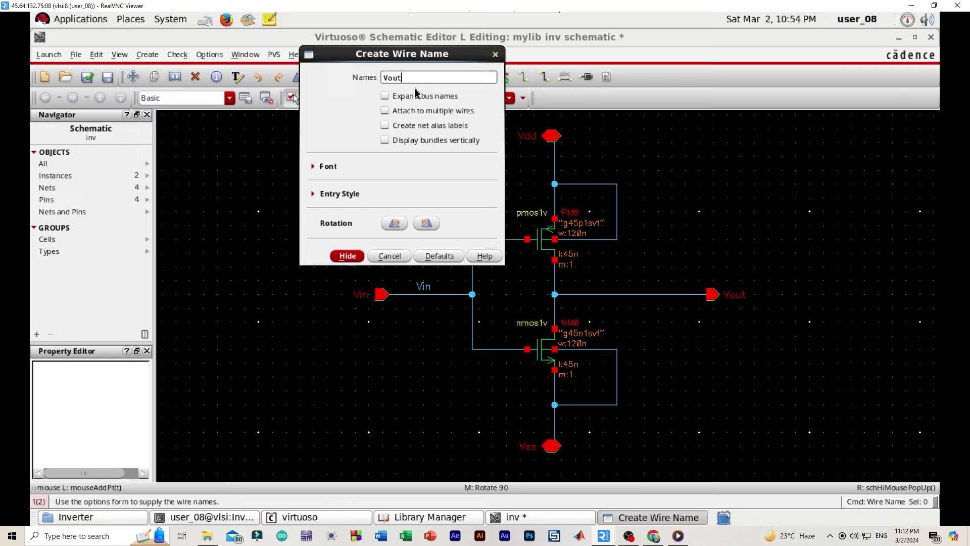
click(347, 256)
click(637, 295)
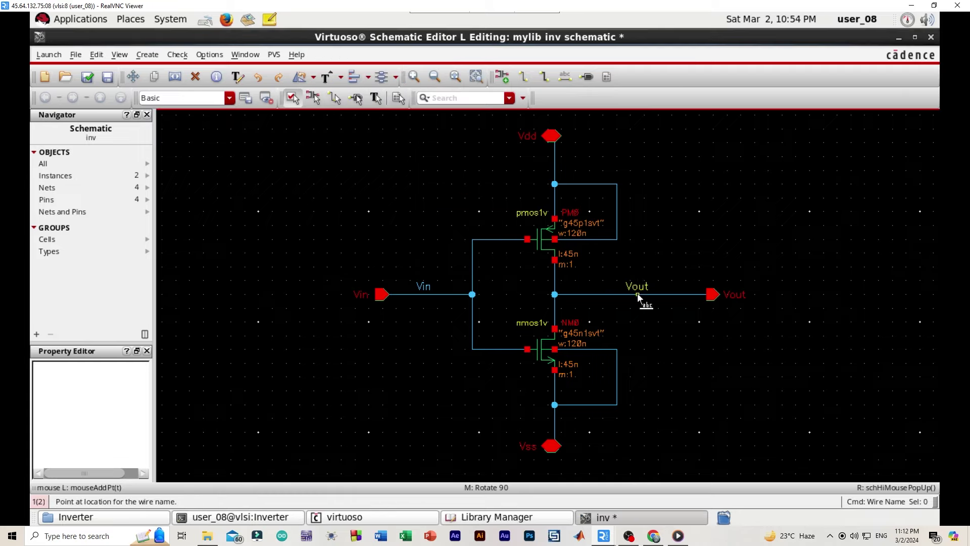
click(87, 77)
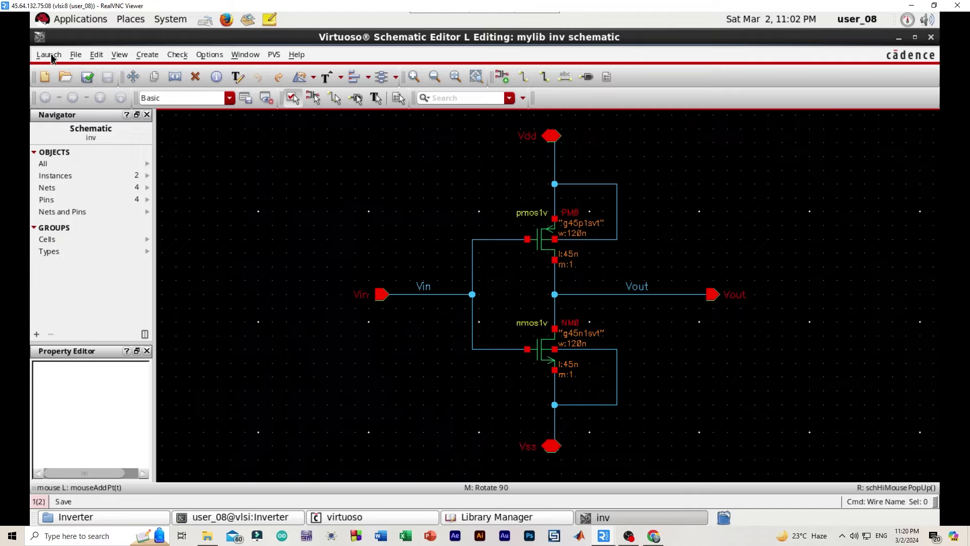
Step: Launch ADE L and add a tran analysis with a Stop Time of 20n
click(48, 55)
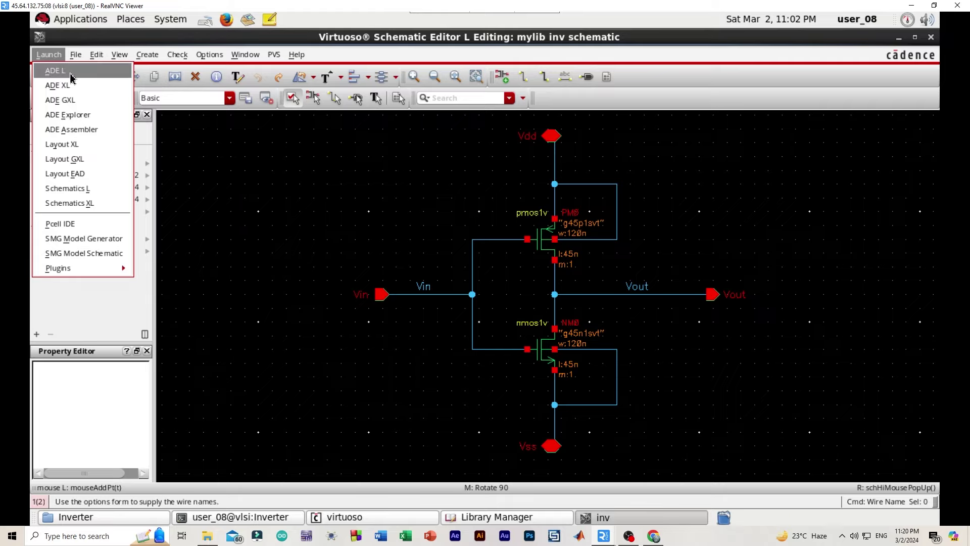
click(71, 77)
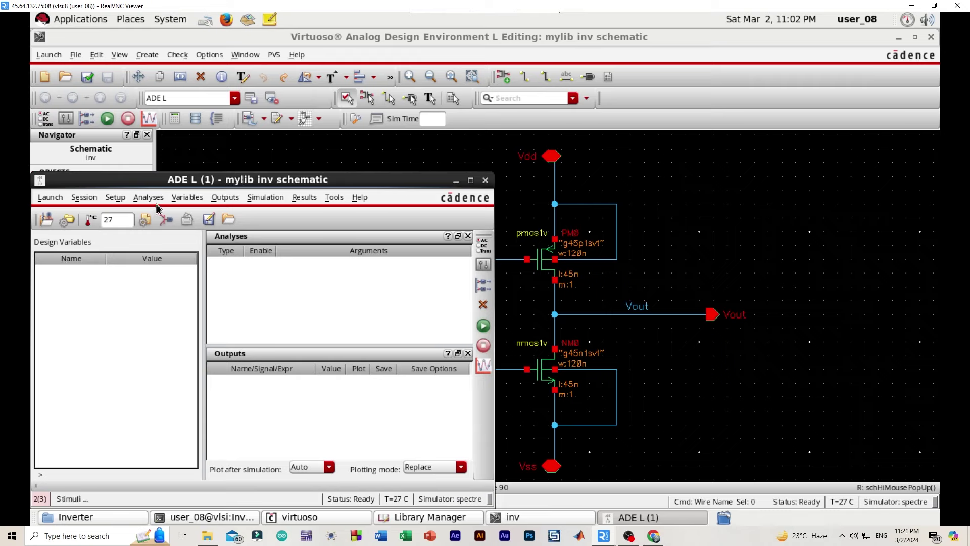
click(151, 201)
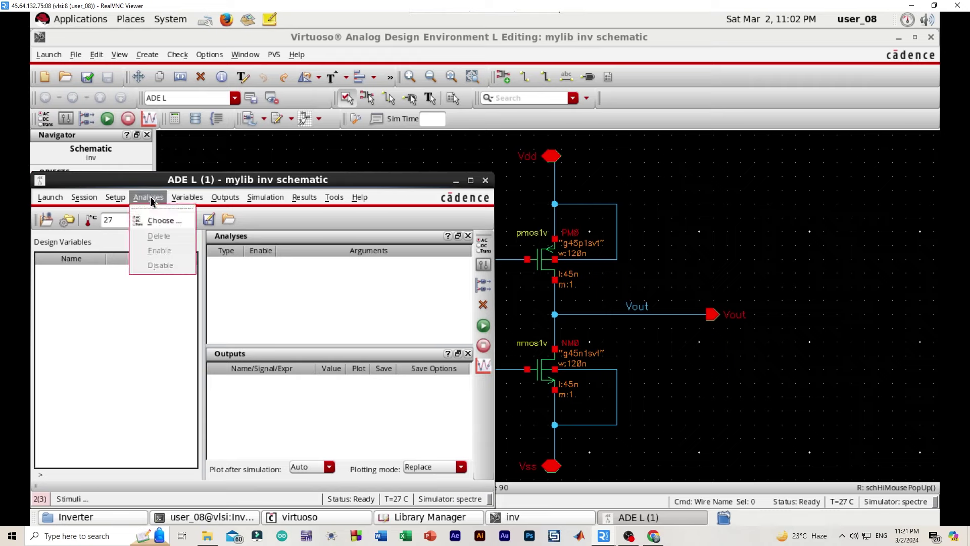
click(165, 220)
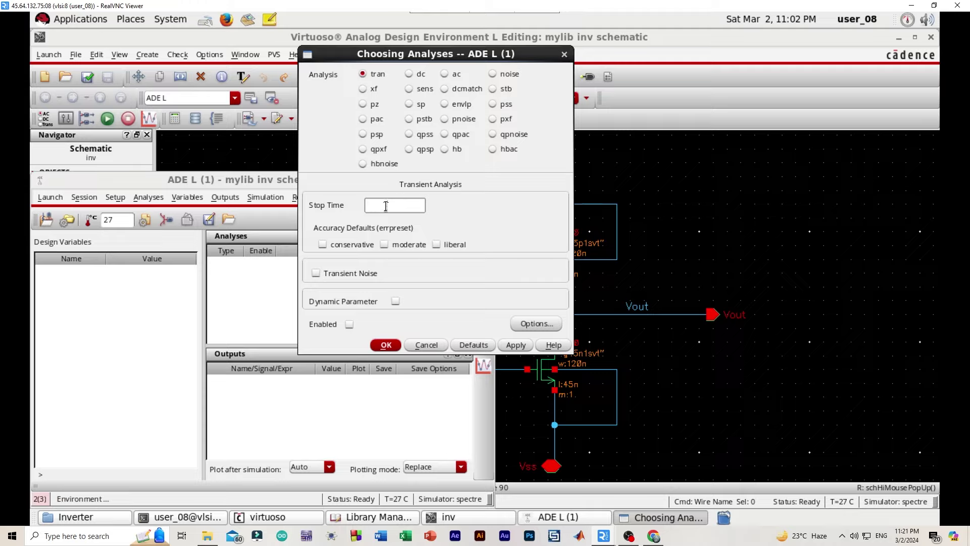
text(20n)
click(384, 345)
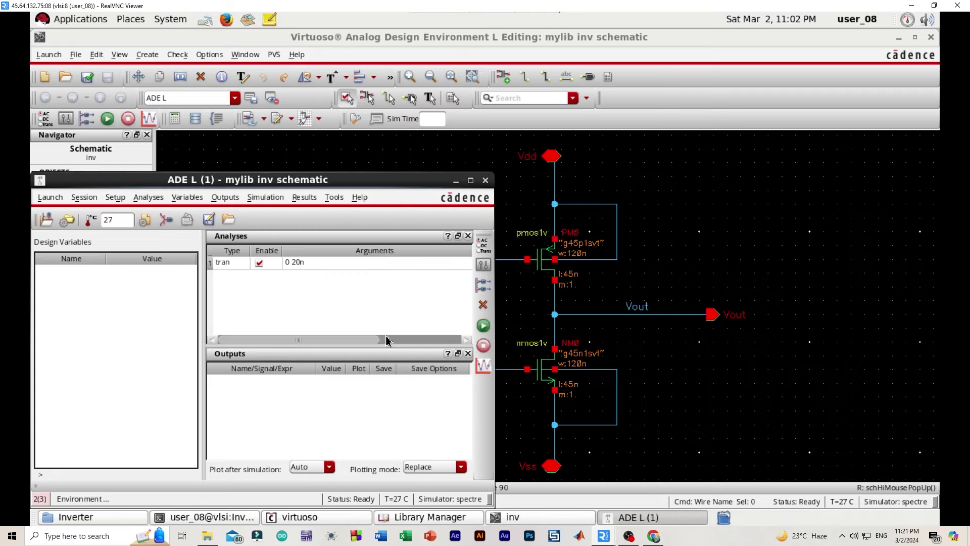
click(116, 197)
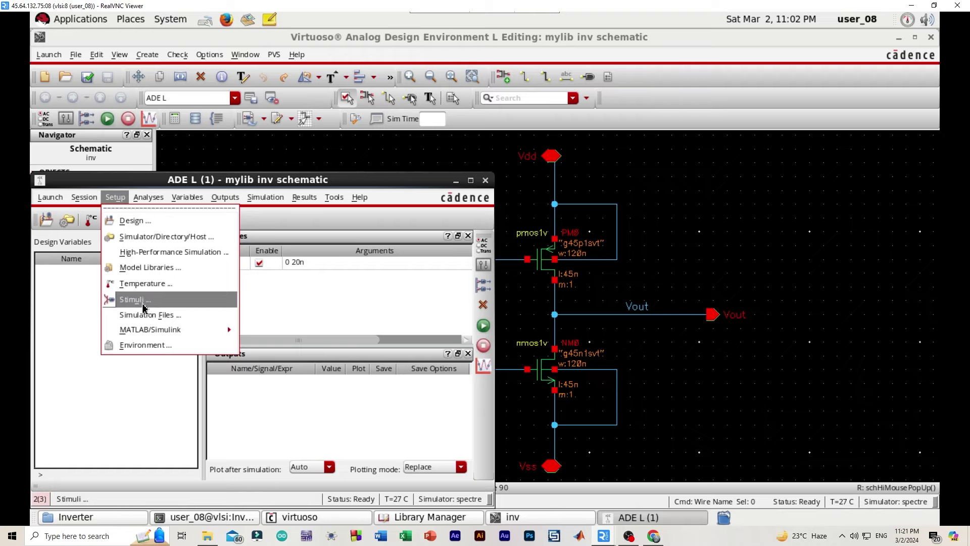
Step: In Setup Analog Stimuli, make Vss an enabled DC source of 0 V and apply
click(132, 299)
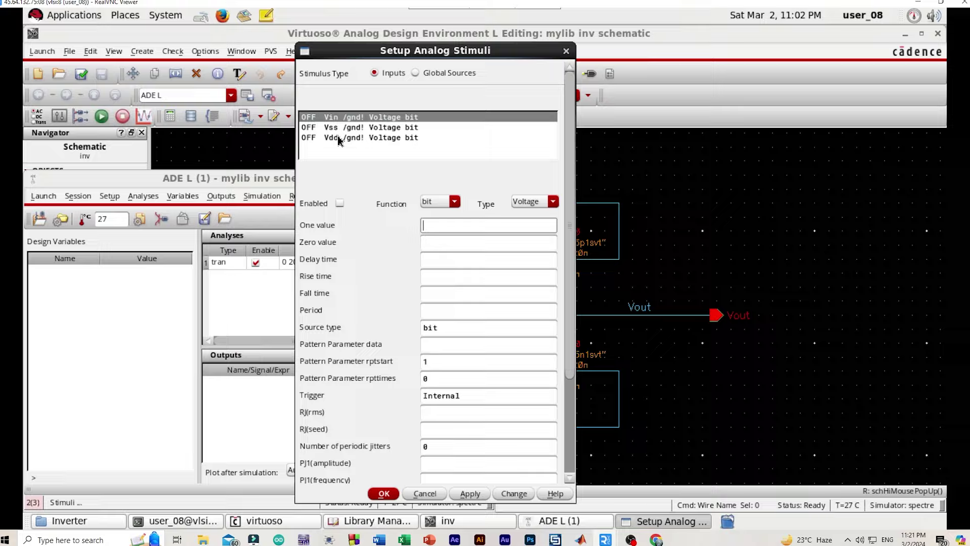
click(340, 128)
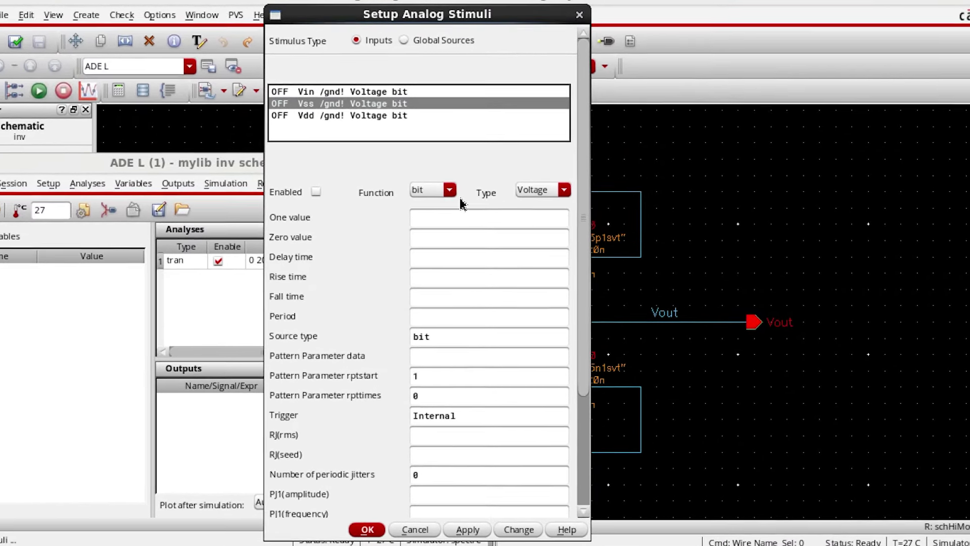
click(432, 192)
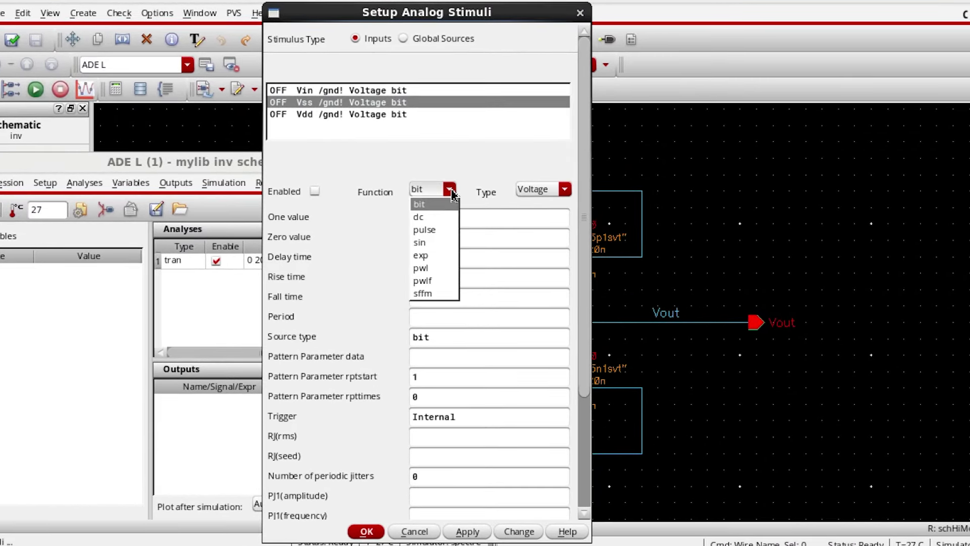
click(424, 217)
click(314, 192)
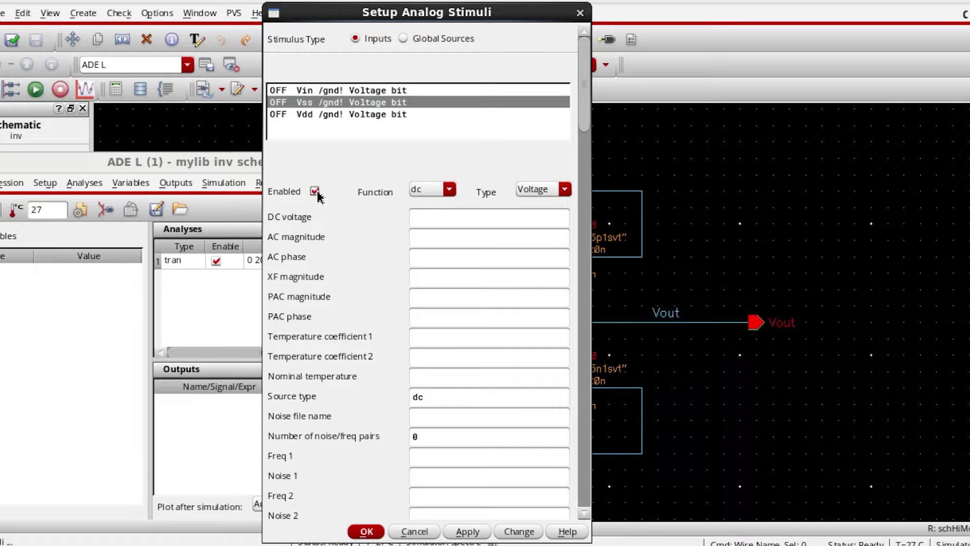
click(448, 217)
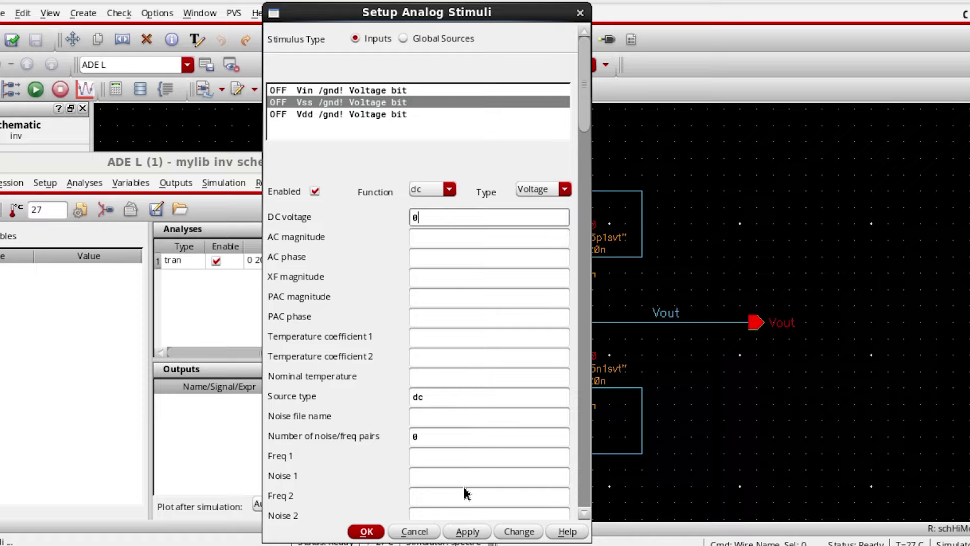
click(470, 532)
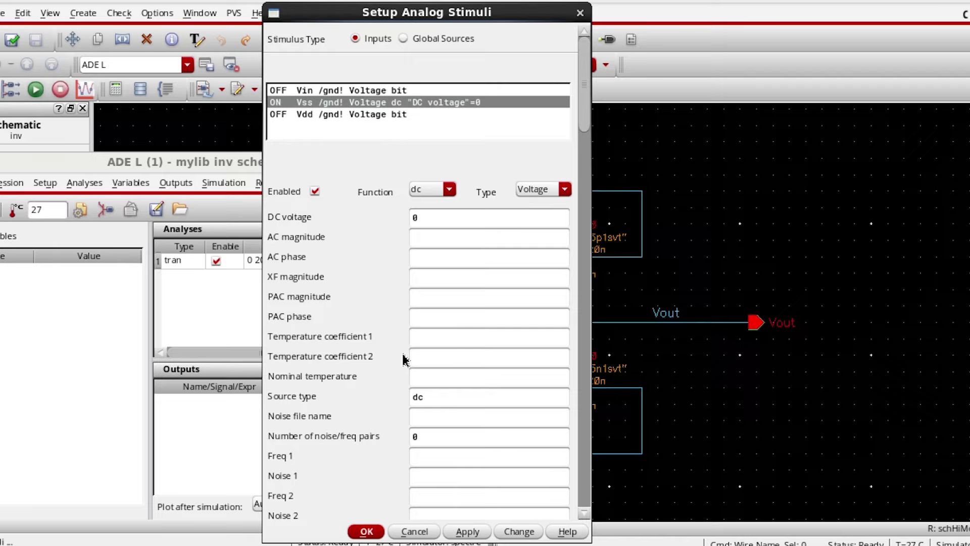
Step: Make Vdd an enabled DC source of 1.8v and apply
click(319, 115)
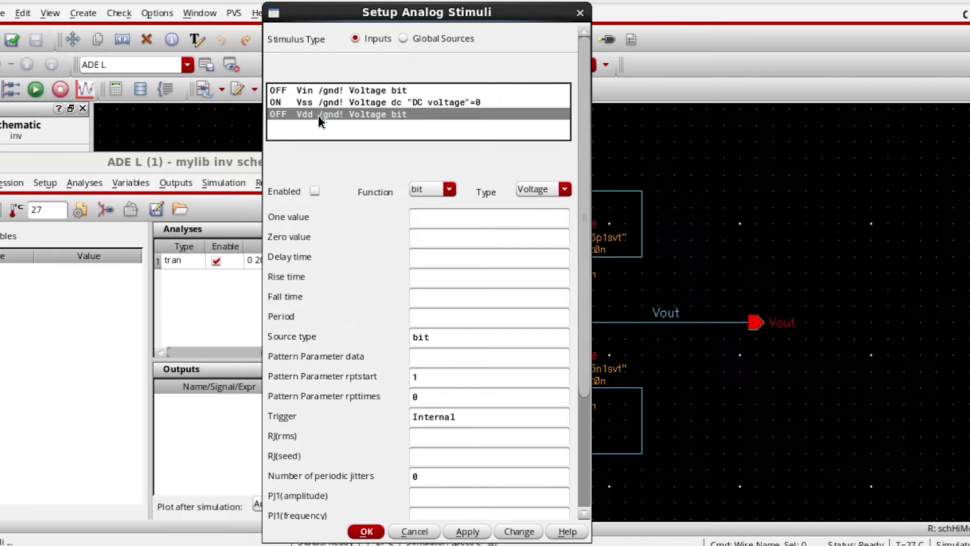
click(449, 190)
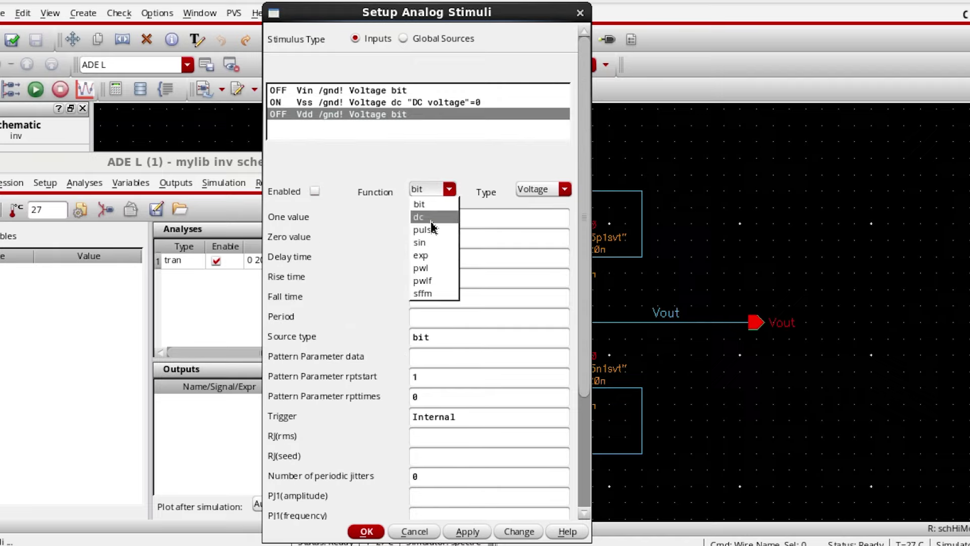
click(431, 220)
click(315, 191)
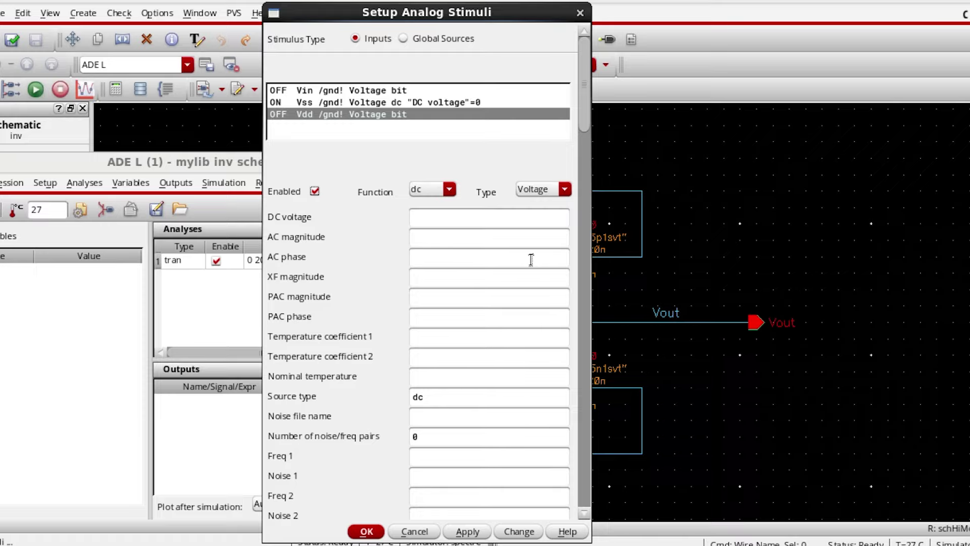
click(451, 213)
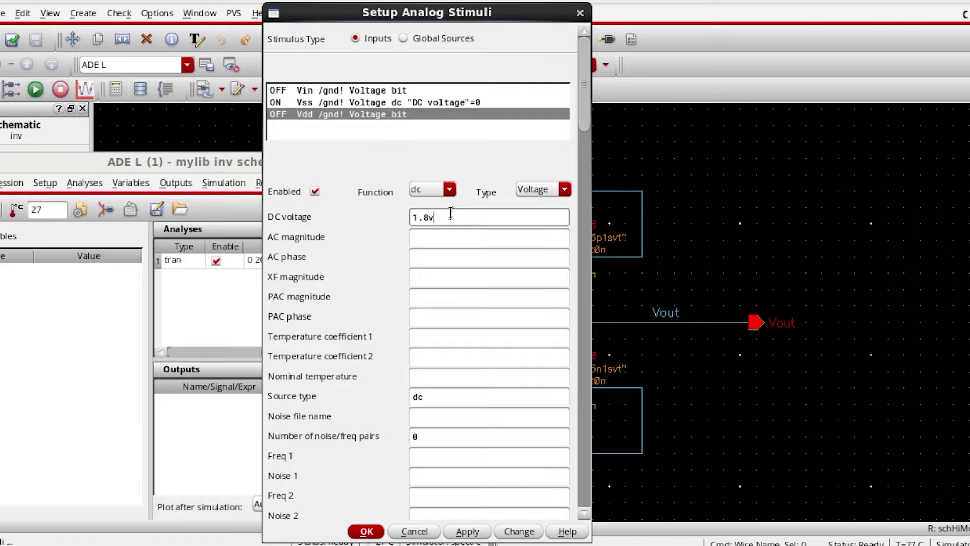
text(1.8v)
click(473, 532)
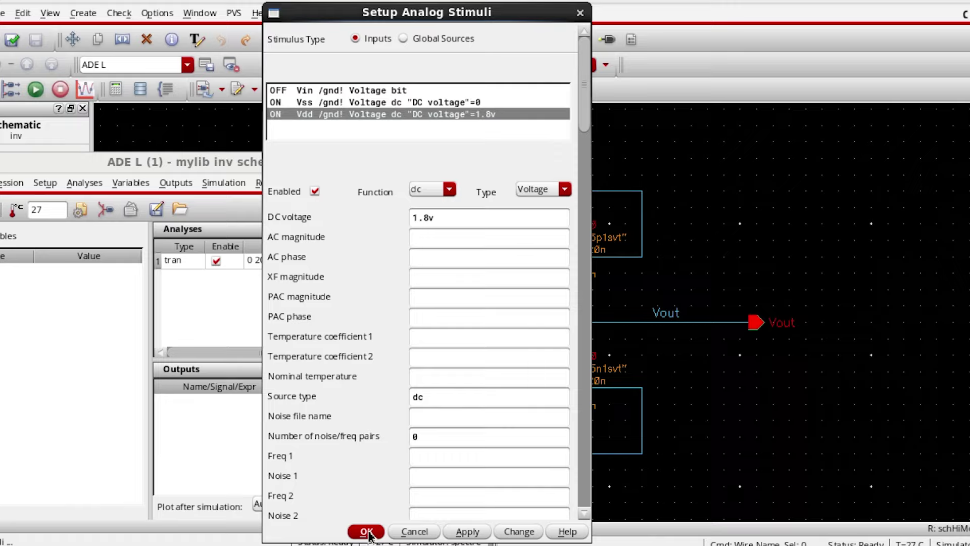
Step: Set Vin to an enabled pulse with Voltage 2 of 1.8 and a 10n period, then apply and OK
click(333, 91)
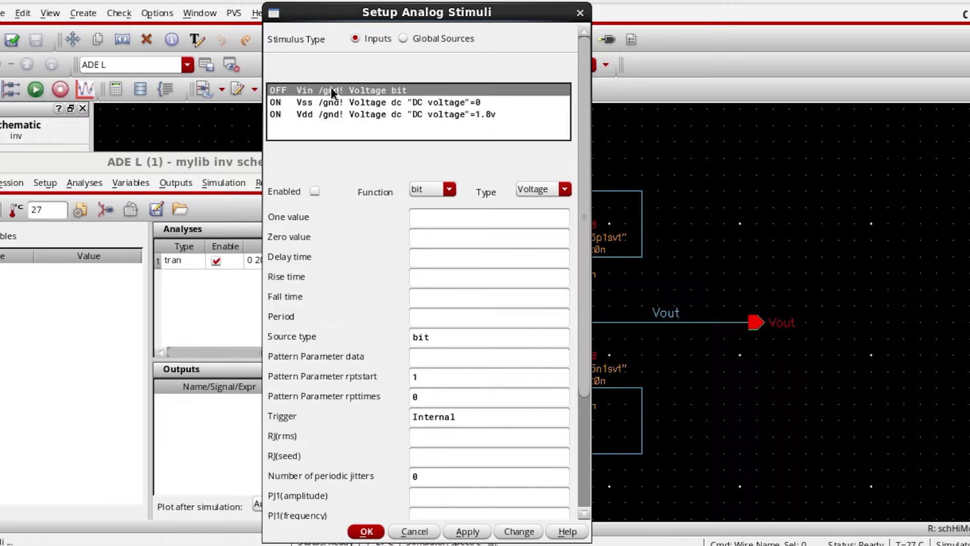
click(450, 190)
click(424, 229)
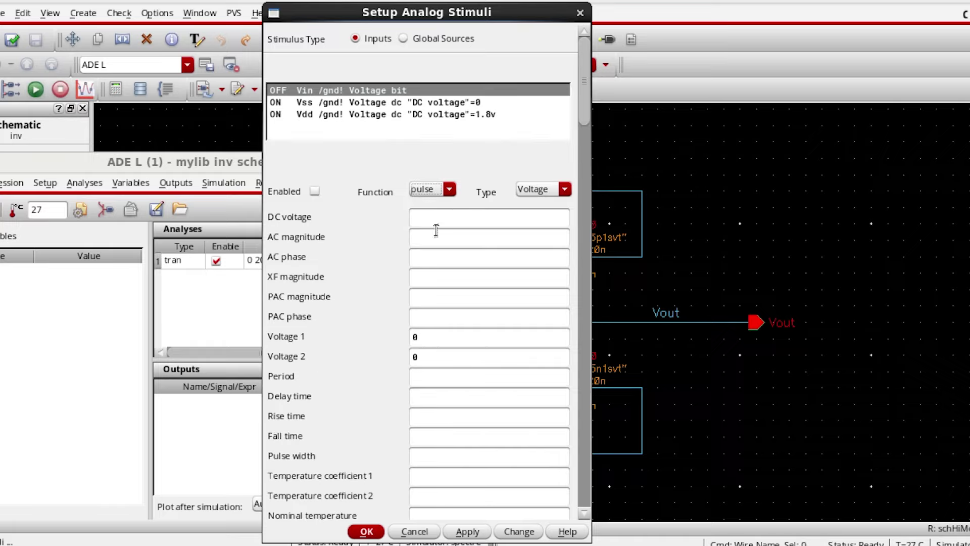
click(314, 191)
click(423, 358)
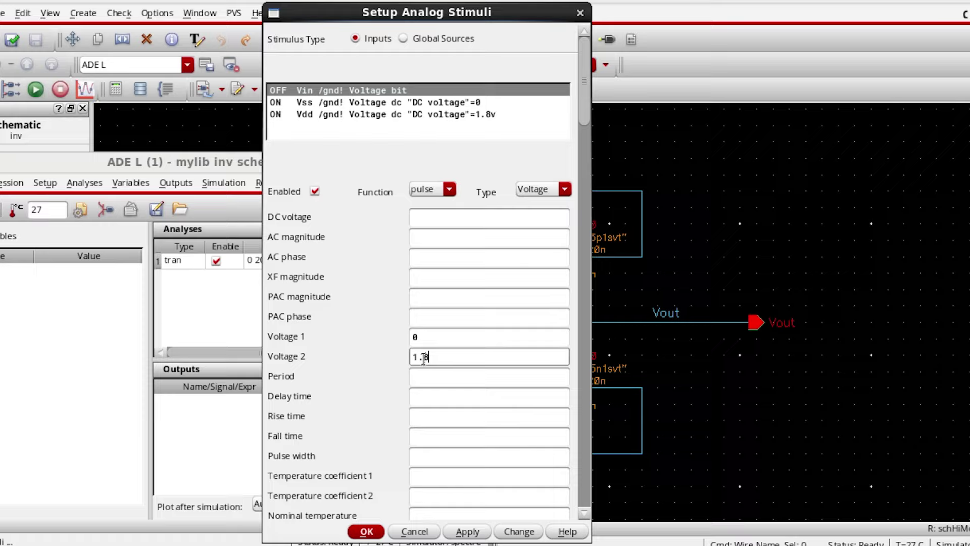
click(426, 375)
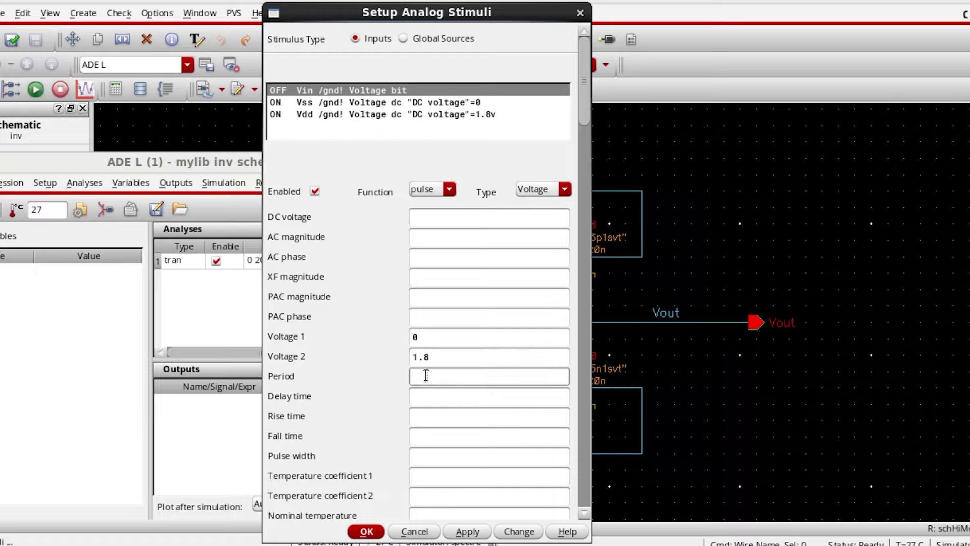
text(10n)
click(477, 534)
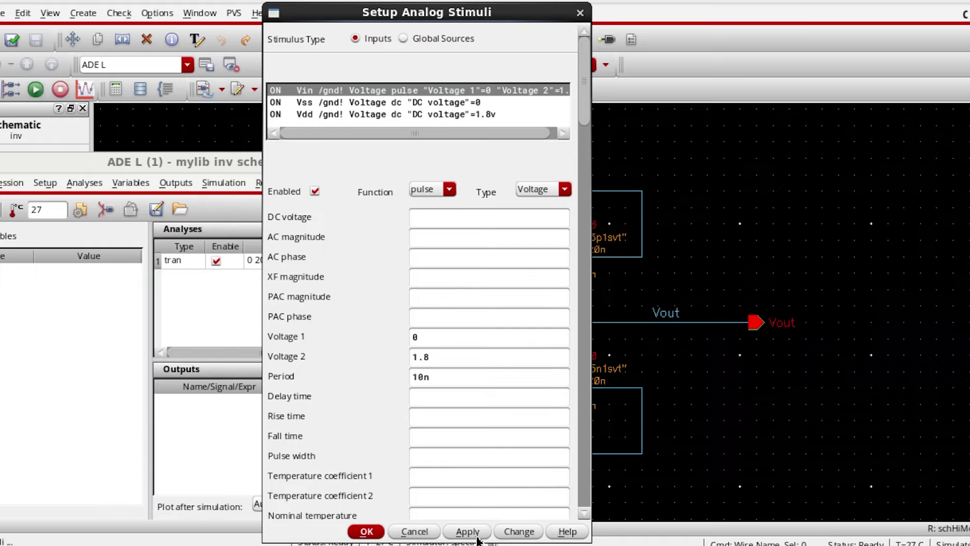
click(367, 533)
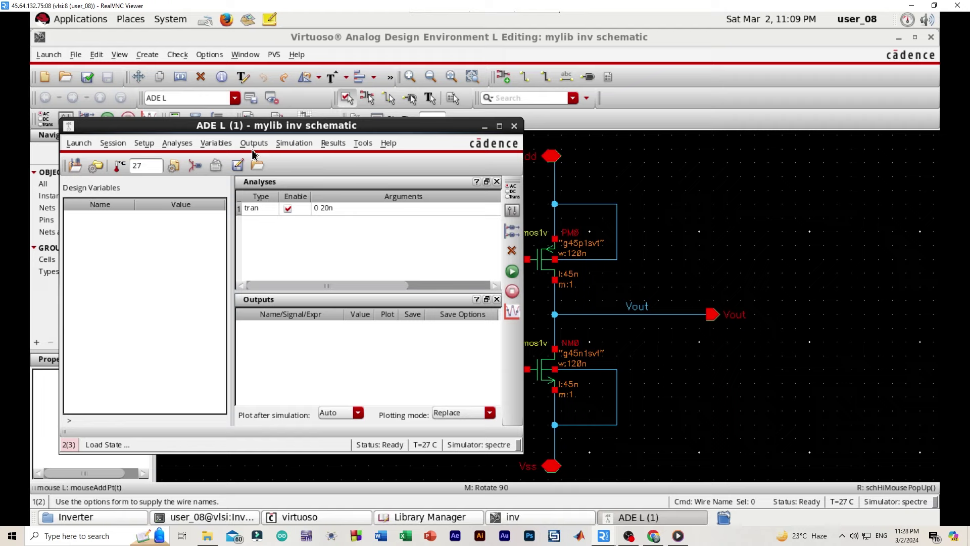
Step: In Outputs Setup, pick the Vin and Vout wires From Design and confirm them for plotting
click(176, 182)
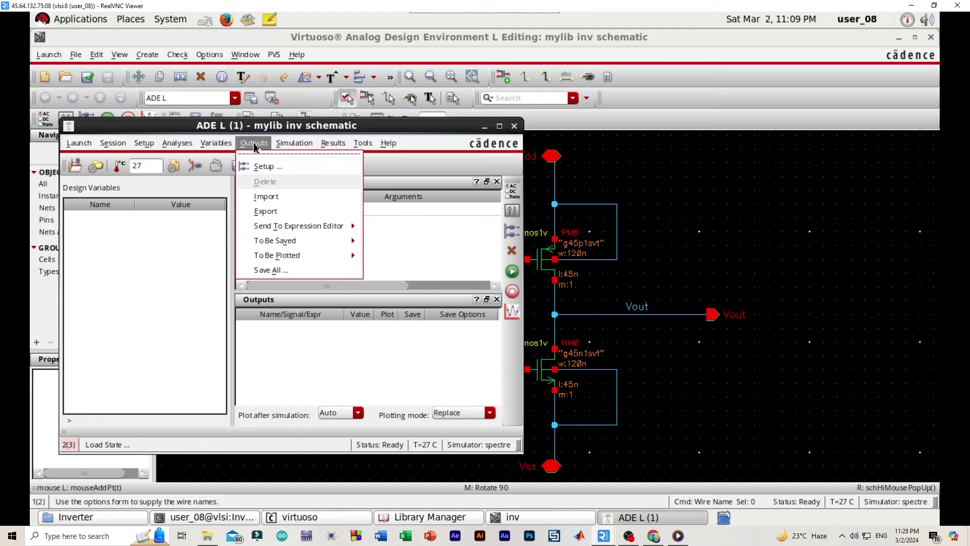
click(277, 169)
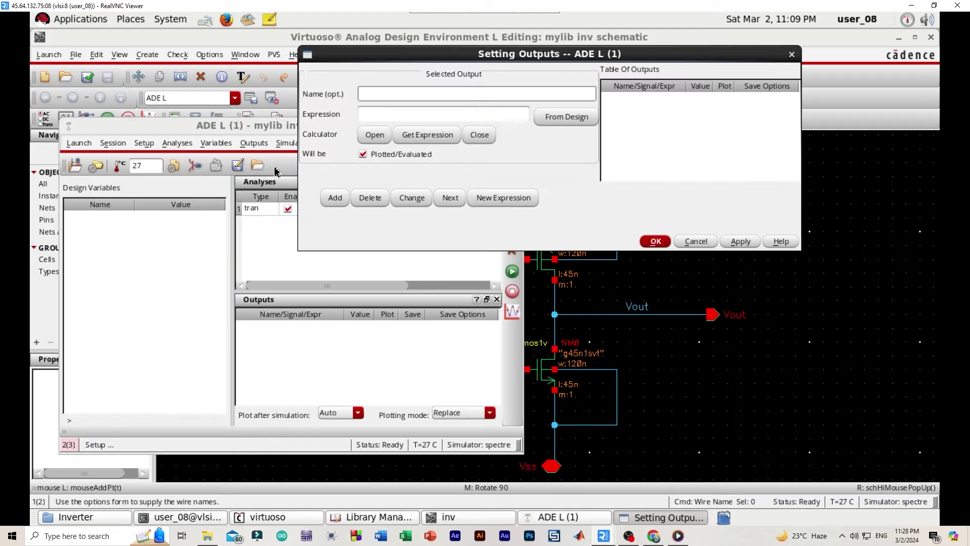
click(559, 117)
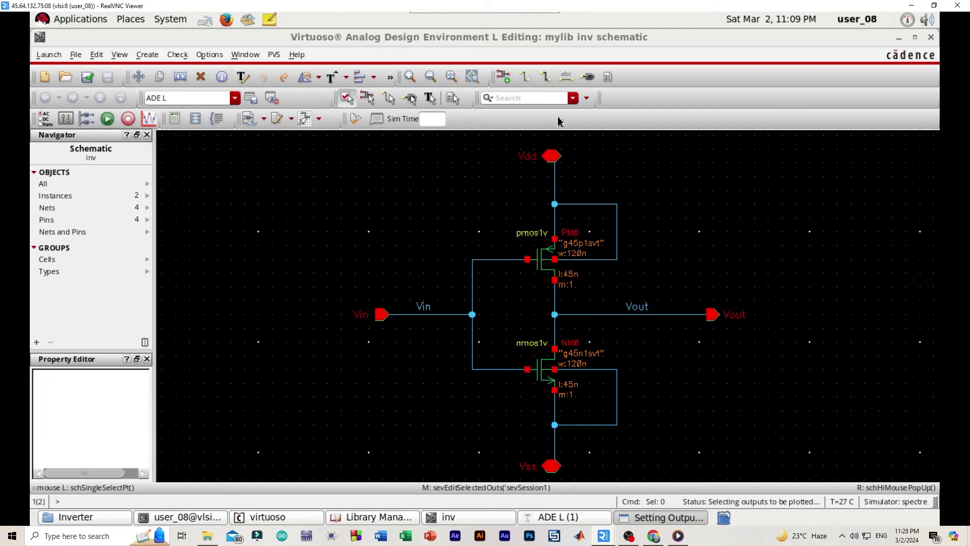
click(431, 314)
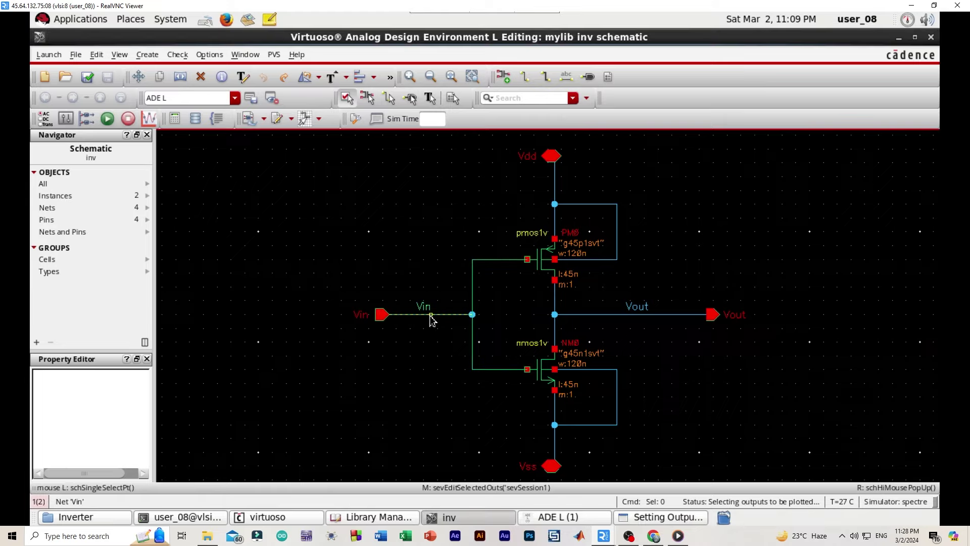
click(650, 316)
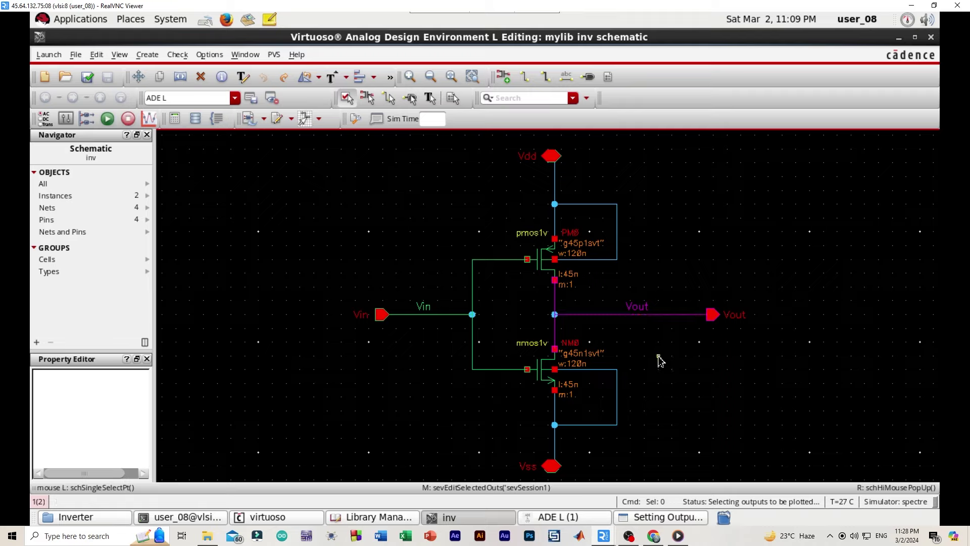
click(651, 520)
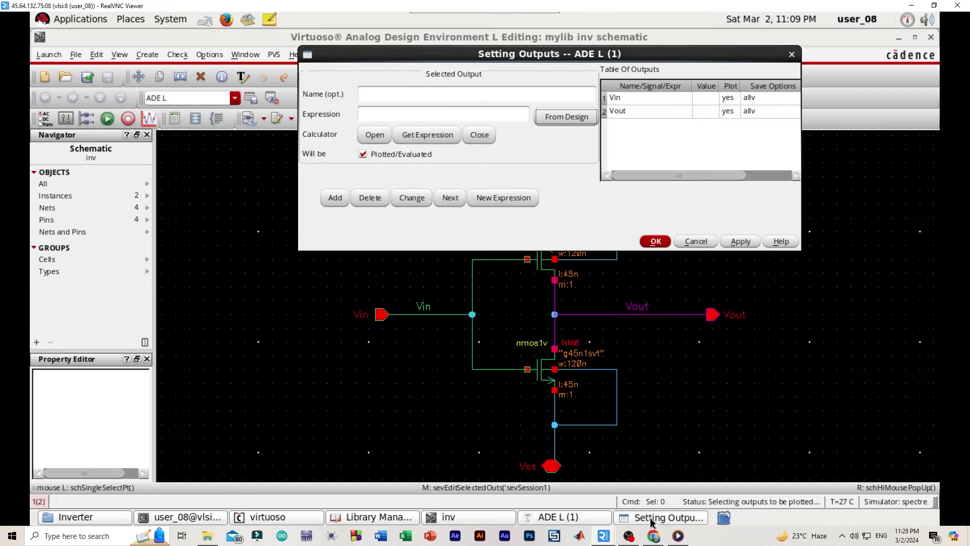
click(655, 241)
click(655, 242)
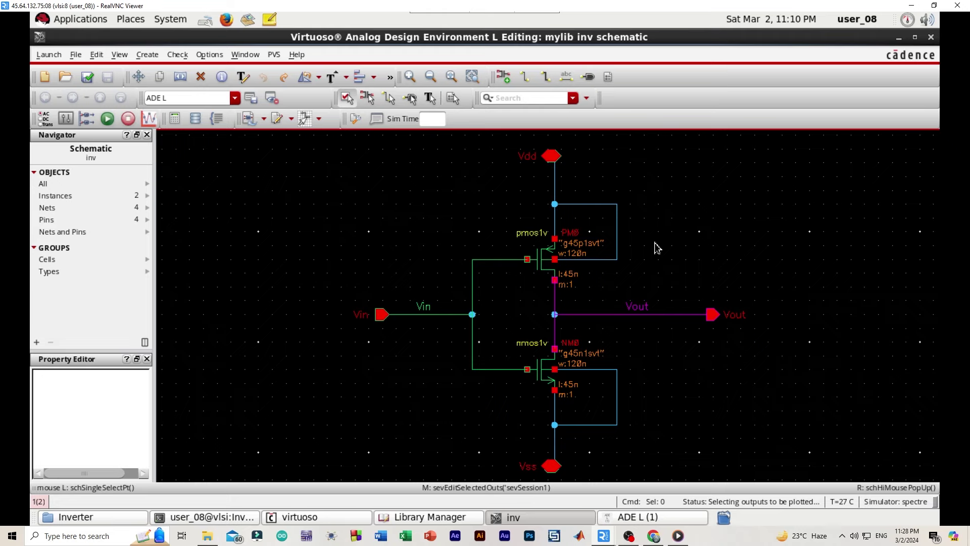
click(639, 521)
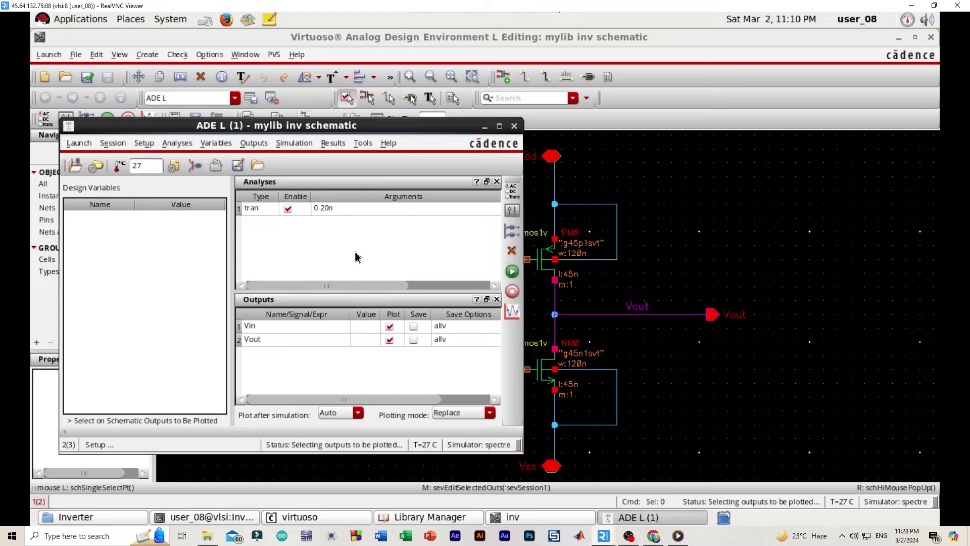
Step: Netlist and Run the transient simulation, then split Vin and Vout into separate strips
click(300, 147)
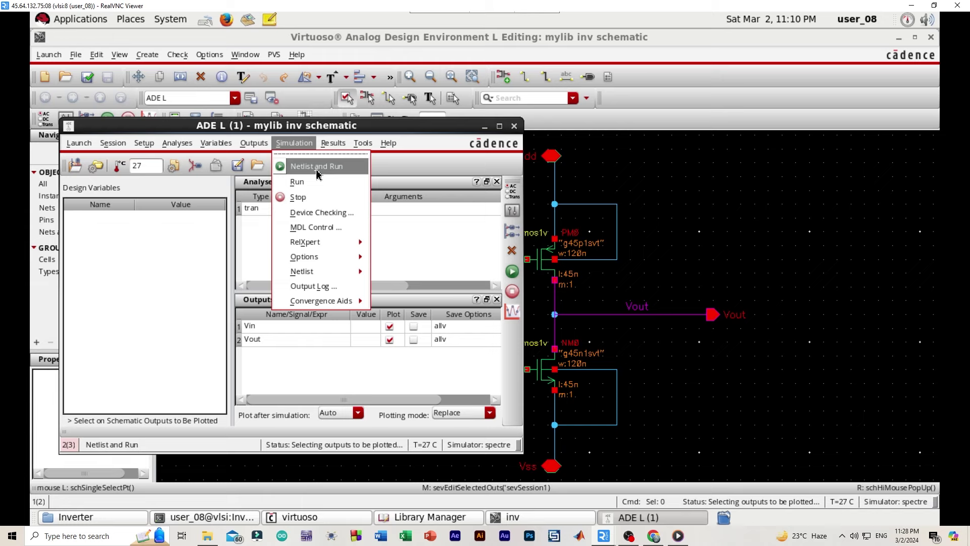
click(309, 166)
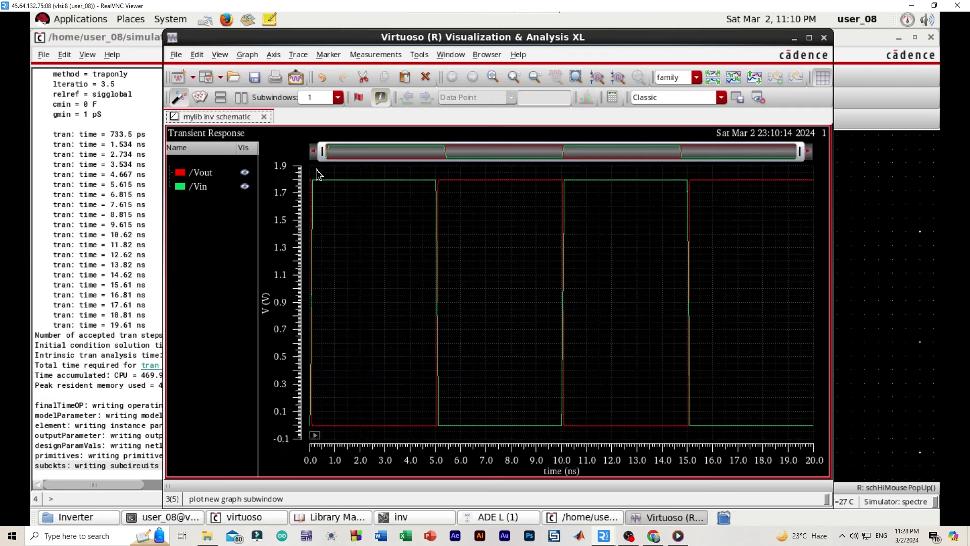
click(732, 80)
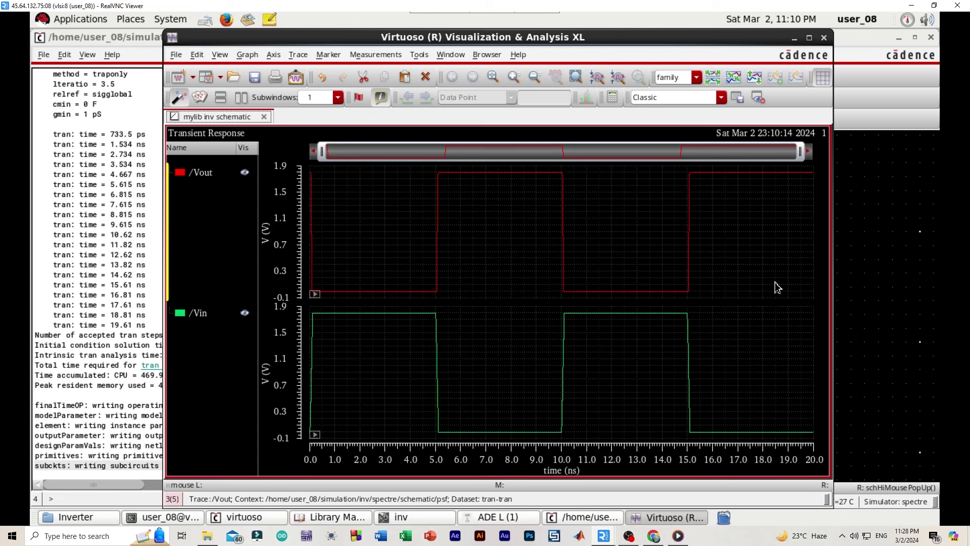